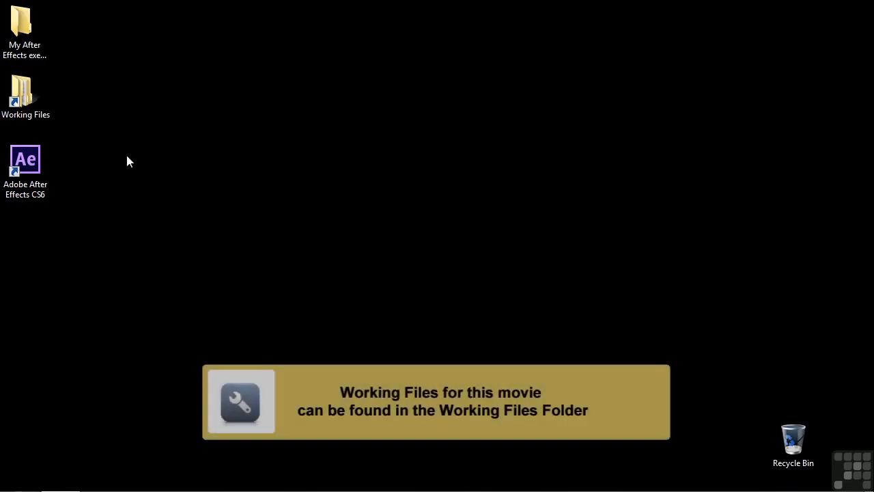
Open the project 0406-selecting+moving.aep from the After Effects projects folder inside Working Files.
{"action": "double_click", "coordinate": [43, 90]}
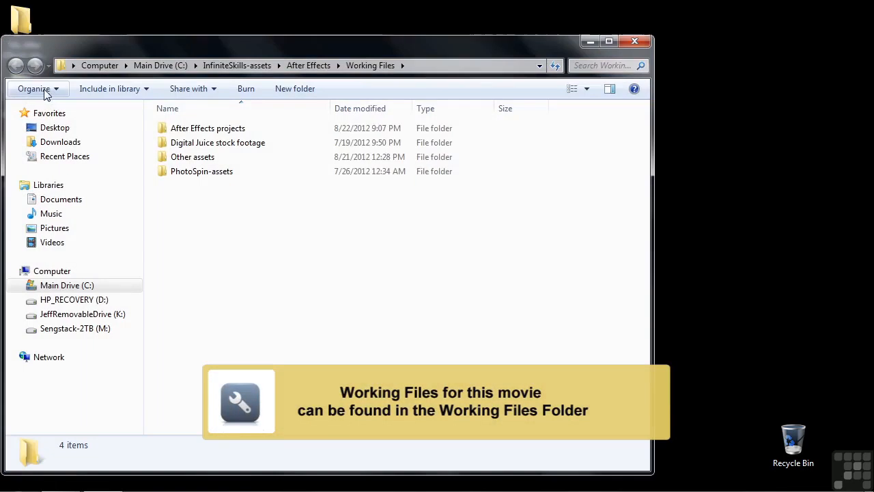
{"action": "double_click", "coordinate": [201, 128]}
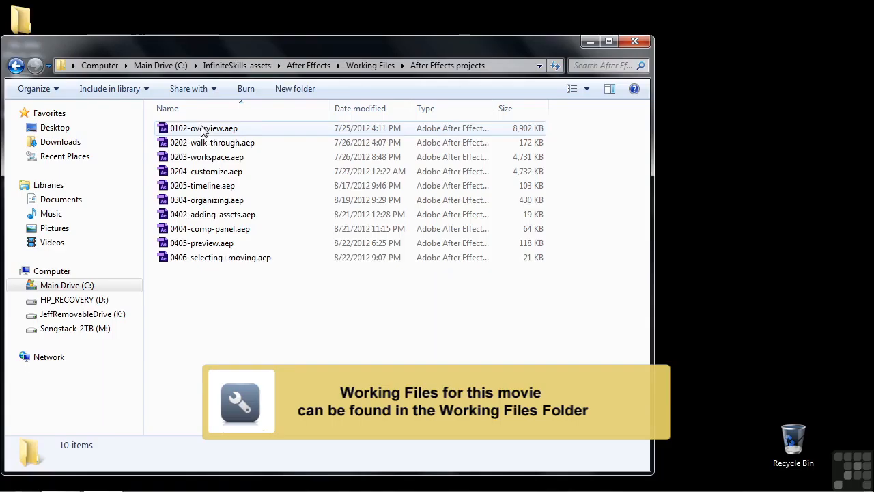
{"action": "double_click", "coordinate": [172, 259]}
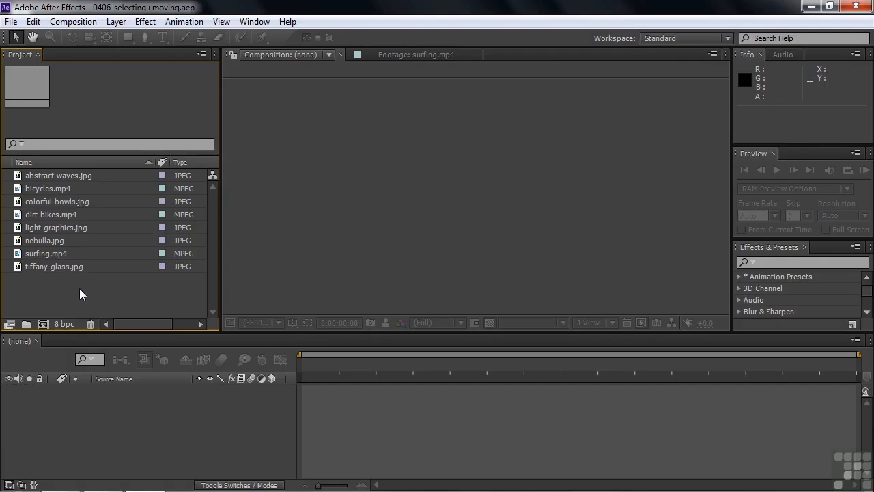
Sort the footage by type and create a single composition from the five JPEGs, with abstract-waves.jpg's dimensions and a 0:00:05:00 still duration.
{"action": "left_click", "coordinate": [181, 162]}
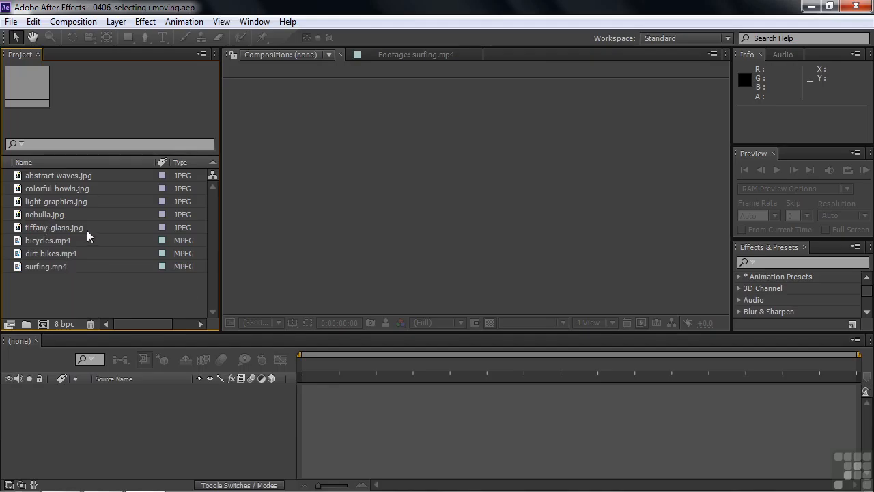
{"action": "left_click", "coordinate": [19, 176]}
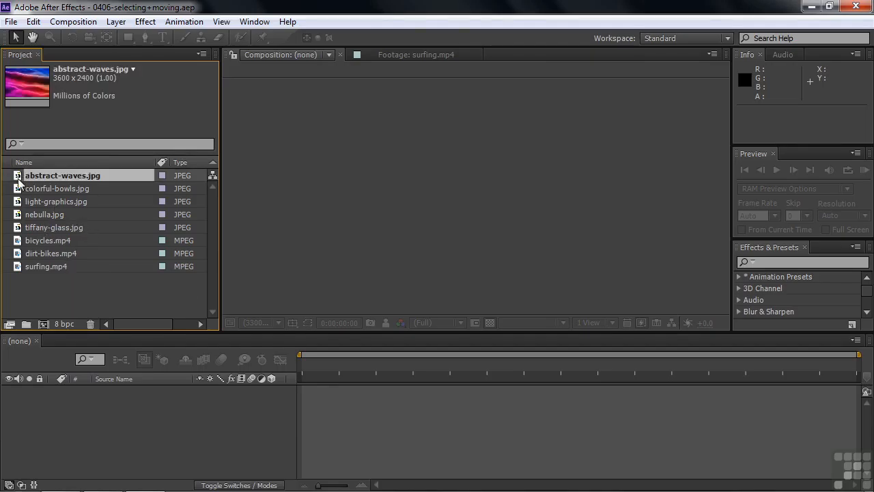
{"action": "left_click", "coordinate": [21, 233], "text": "shift"}
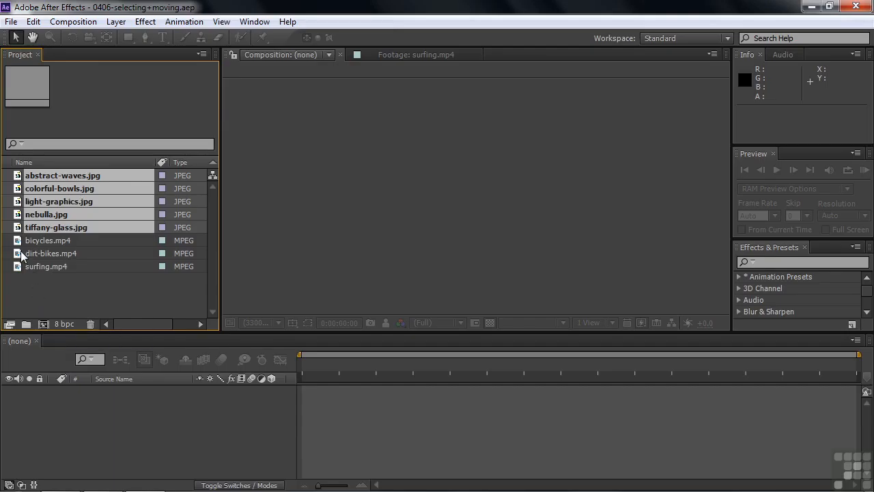
{"action": "left_click_drag", "start_coordinate": [22, 232], "coordinate": [43, 323]}
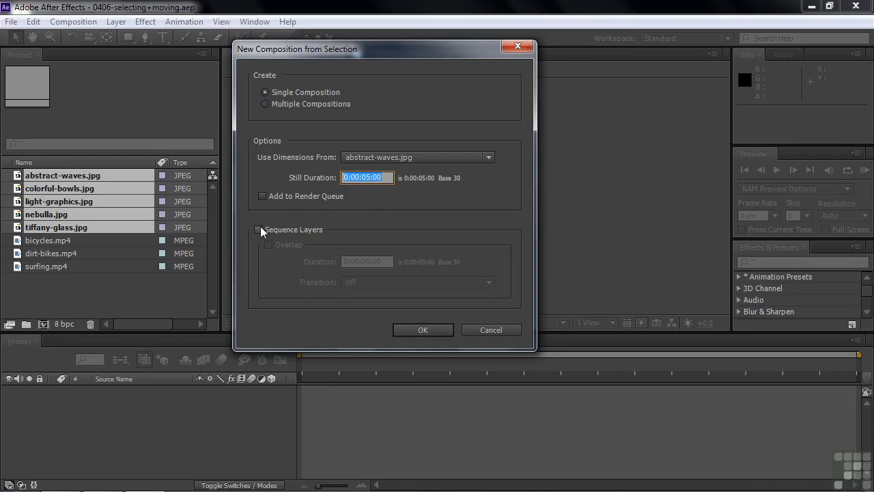
{"action": "left_click", "coordinate": [424, 331]}
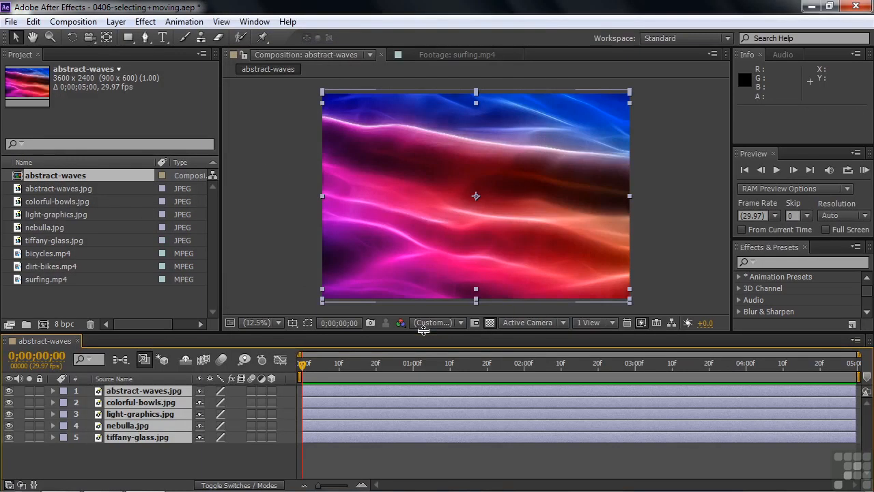
Hide the abstract-waves.jpg, colorful-bowls.jpg, light-graphics.jpg and nebulla.jpg layers one after another to view each image beneath.
{"action": "left_click", "coordinate": [195, 461]}
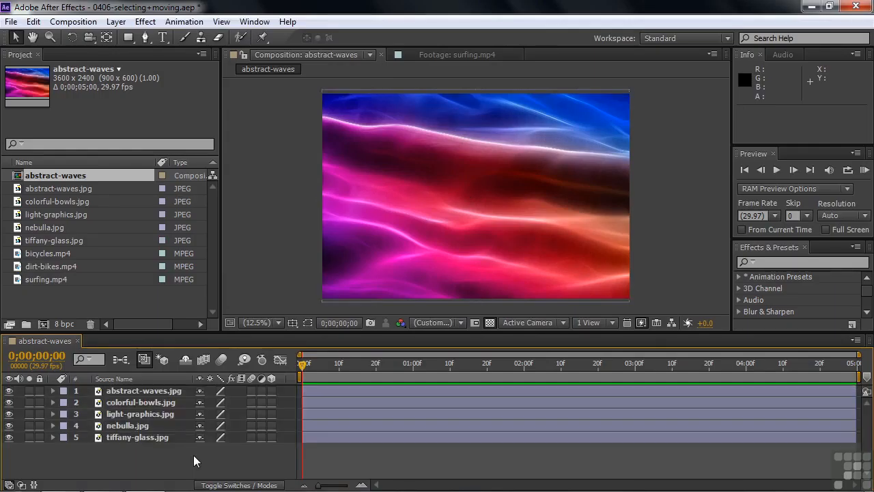
{"action": "left_click", "coordinate": [153, 390]}
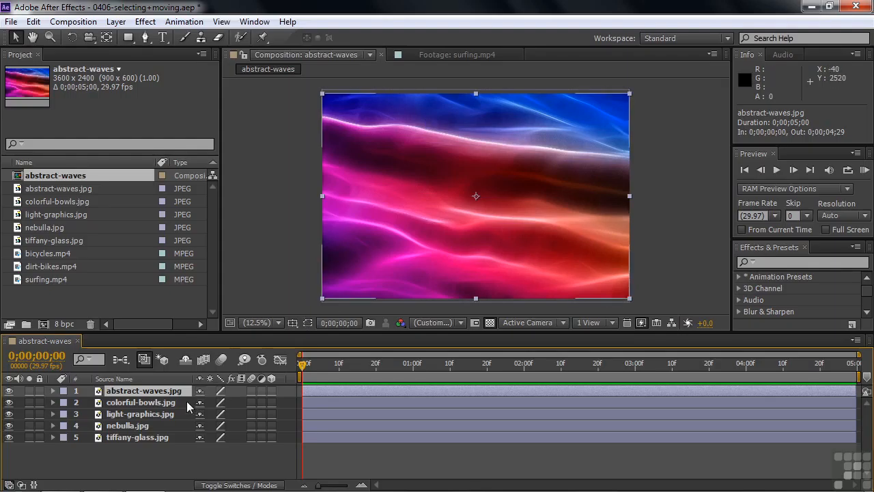
{"action": "left_click", "coordinate": [9, 391]}
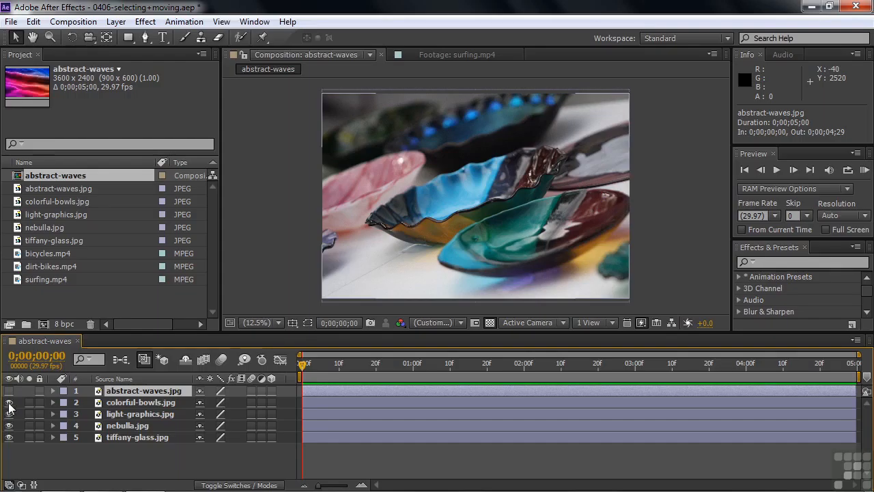
{"action": "left_click", "coordinate": [9, 403]}
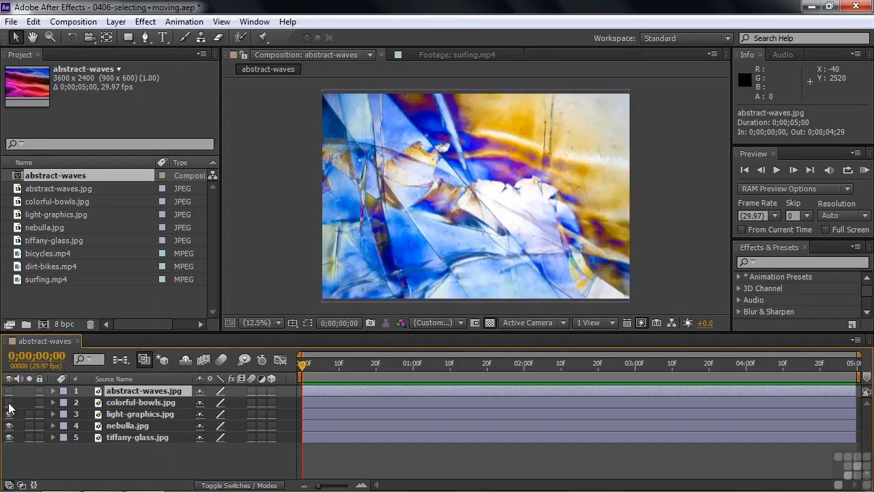
{"action": "left_click", "coordinate": [9, 414]}
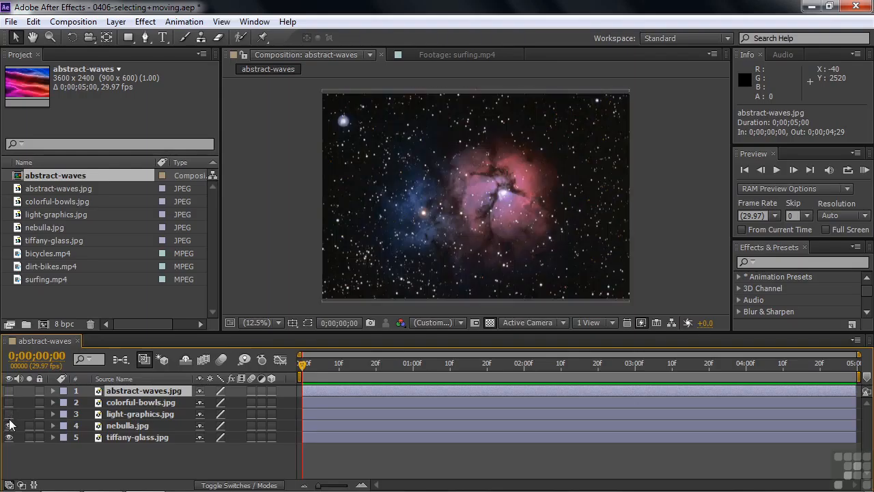
{"action": "left_click", "coordinate": [9, 425]}
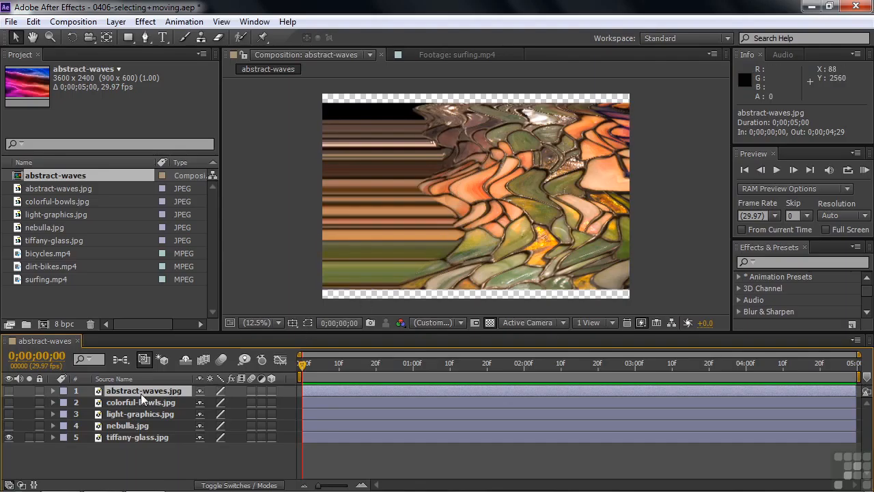
Compare the pixel dimensions of abstract-waves.jpg, tiffany-glass.jpg and nebulla.jpg, showing the nebulla.jpg layer again to inspect its bounds in the composition.
{"action": "left_click", "coordinate": [39, 188]}
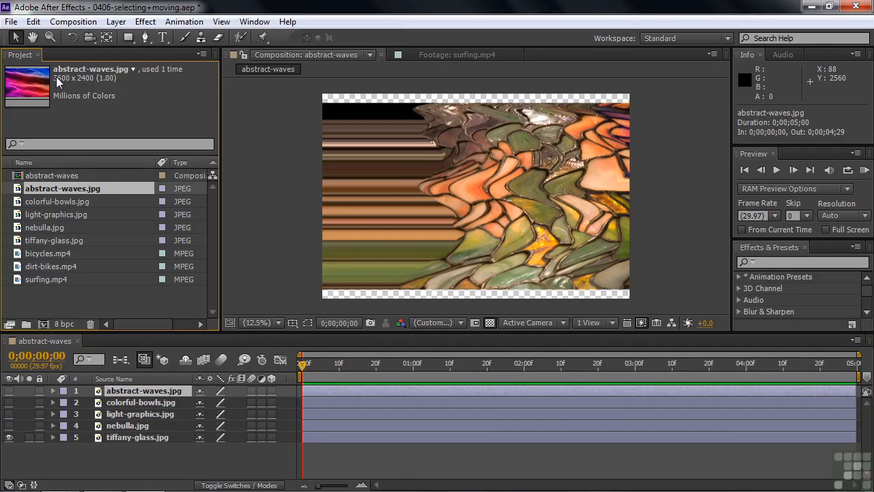
{"action": "left_click", "coordinate": [40, 238]}
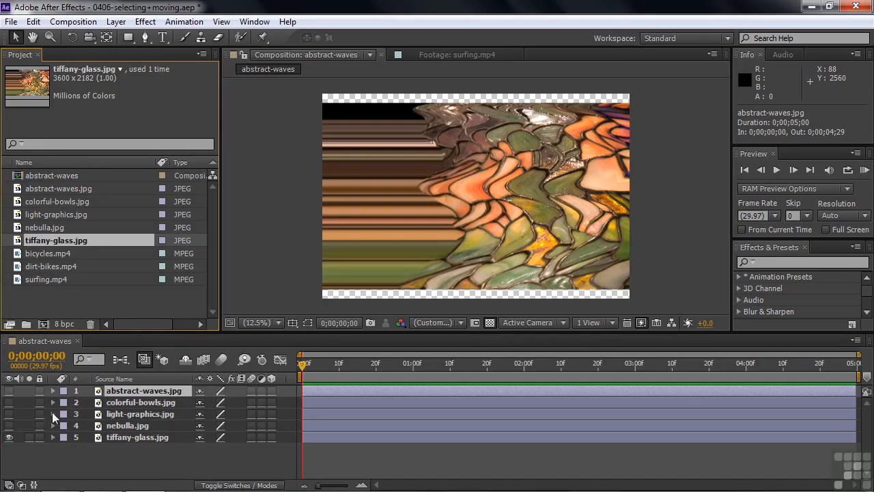
{"action": "left_click", "coordinate": [9, 425]}
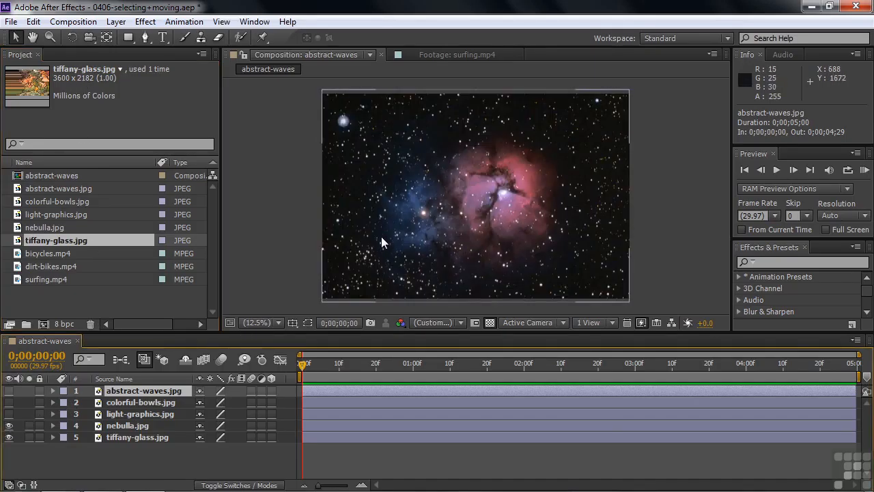
{"action": "left_click", "coordinate": [370, 194]}
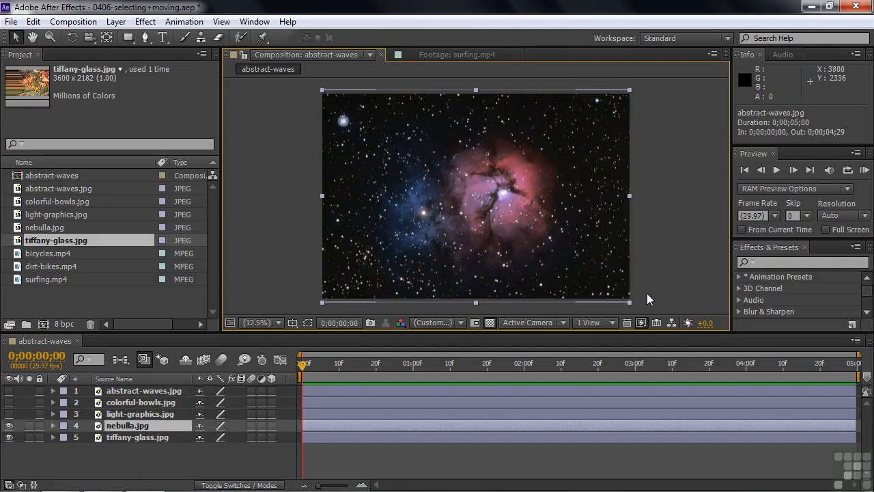
{"action": "left_click", "coordinate": [33, 188]}
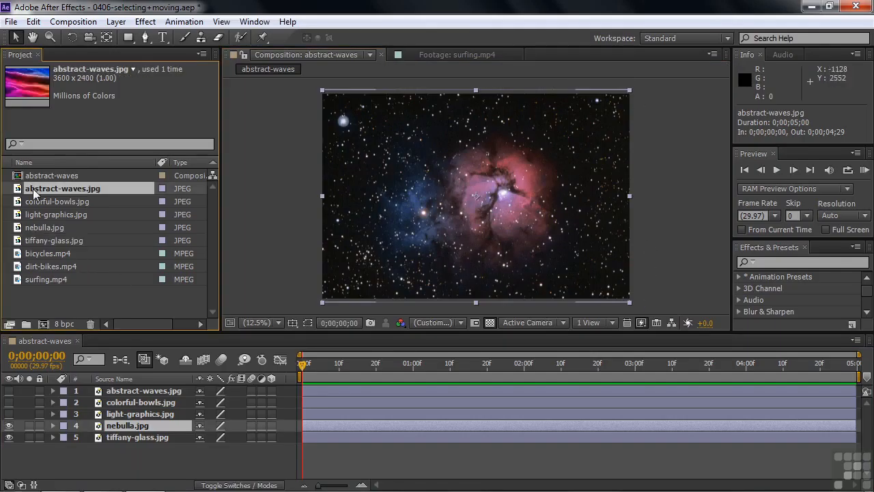
{"action": "left_click", "coordinate": [42, 228]}
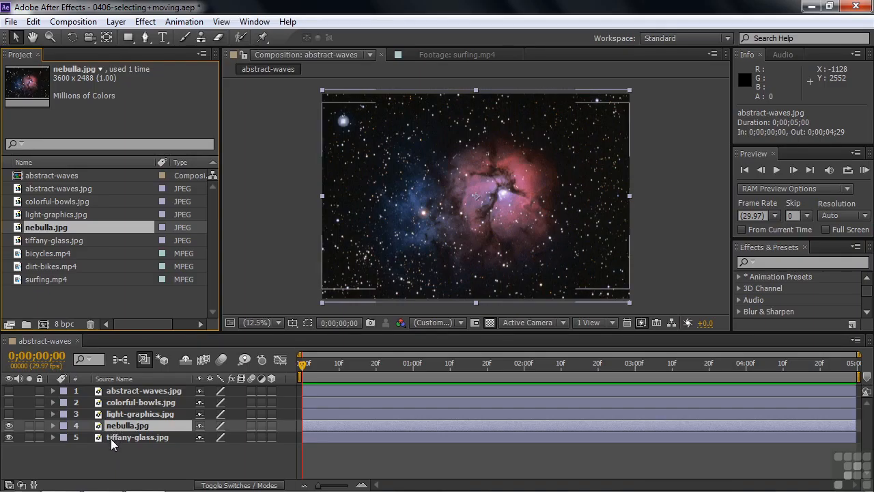
Try selecting the nebulla.jpg and tiffany-glass.jpg layers together in the timeline, and clear the selection.
{"action": "left_click", "coordinate": [111, 438], "text": "shift"}
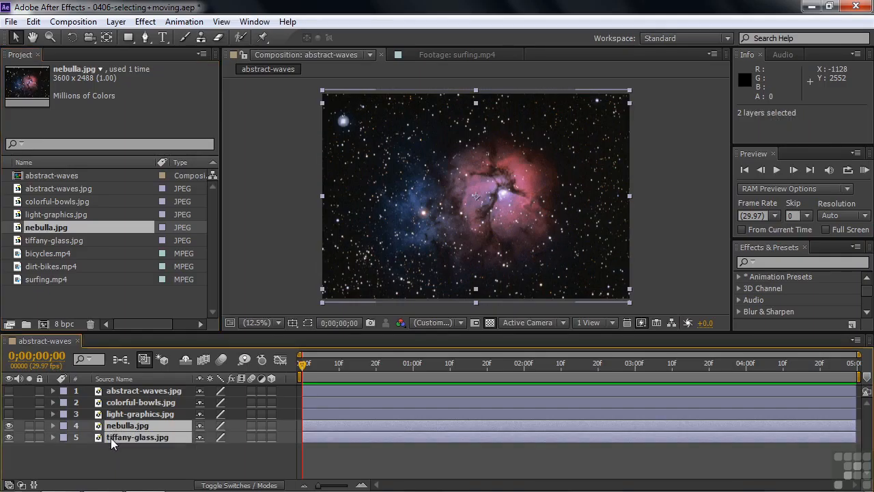
{"action": "left_click", "coordinate": [111, 446]}
{"action": "left_click", "coordinate": [110, 426]}
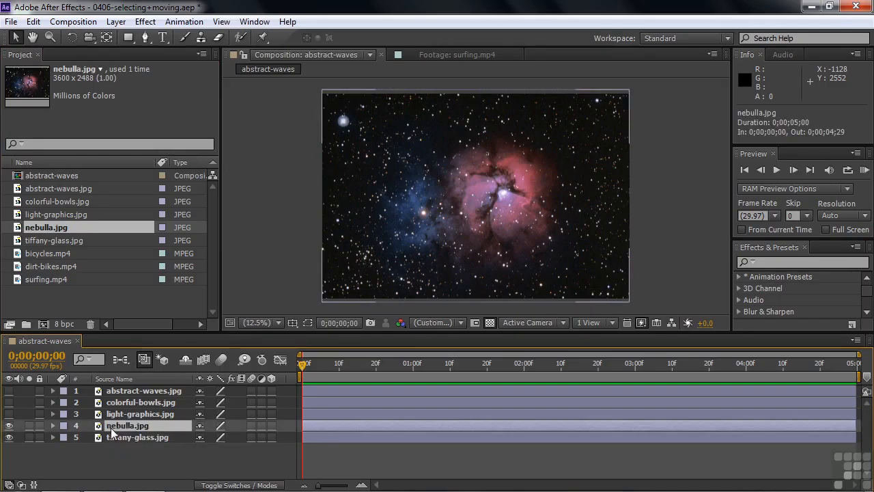
{"action": "left_click", "coordinate": [111, 435], "text": "shift"}
{"action": "left_click", "coordinate": [116, 458]}
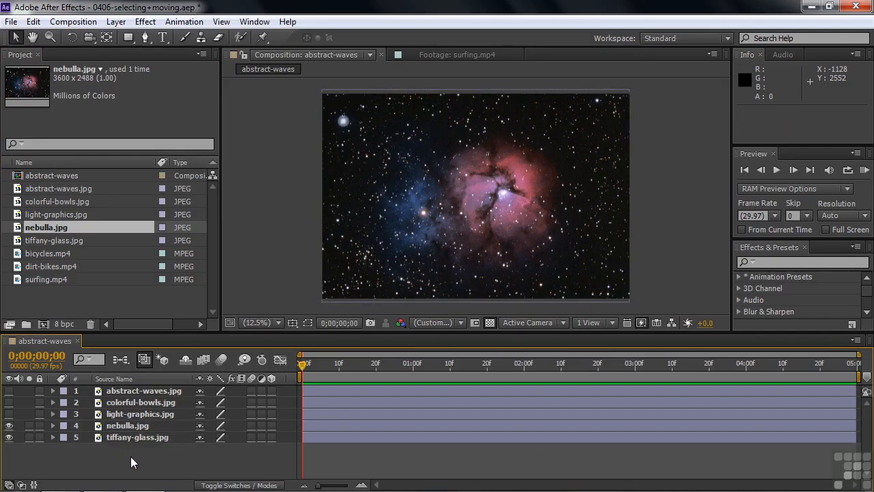
Fit the nebulla.jpg and tiffany-glass.jpg layers to the composition size with the Fit to Comp transform, and deselect them.
{"action": "left_click_drag", "start_coordinate": [140, 450], "coordinate": [107, 431]}
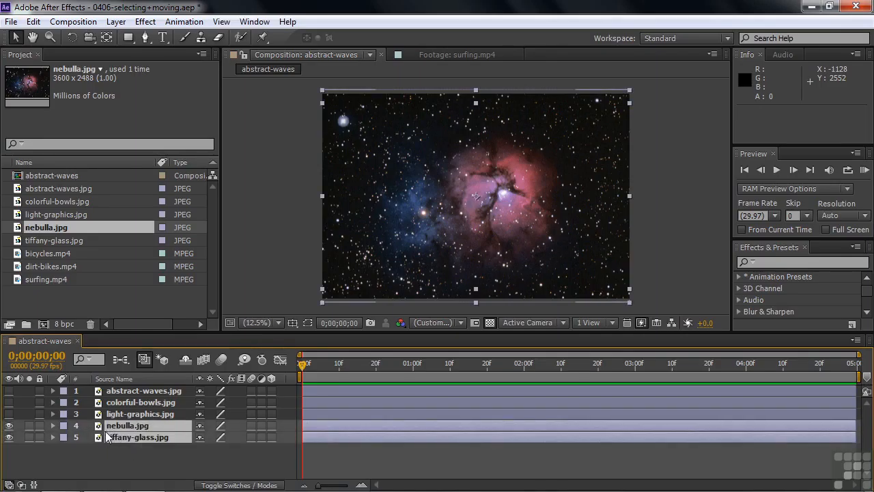
{"action": "right_click", "coordinate": [100, 425]}
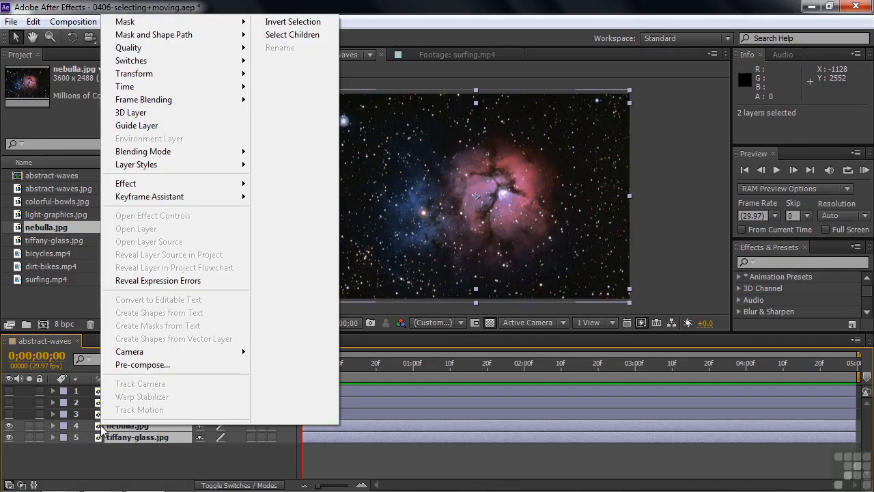
{"action": "mouse_move", "coordinate": [130, 74]}
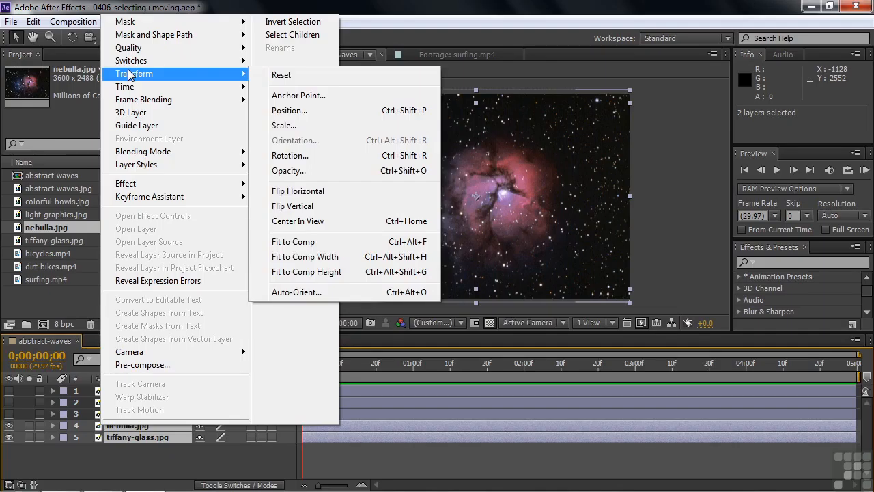
{"action": "left_click", "coordinate": [316, 243]}
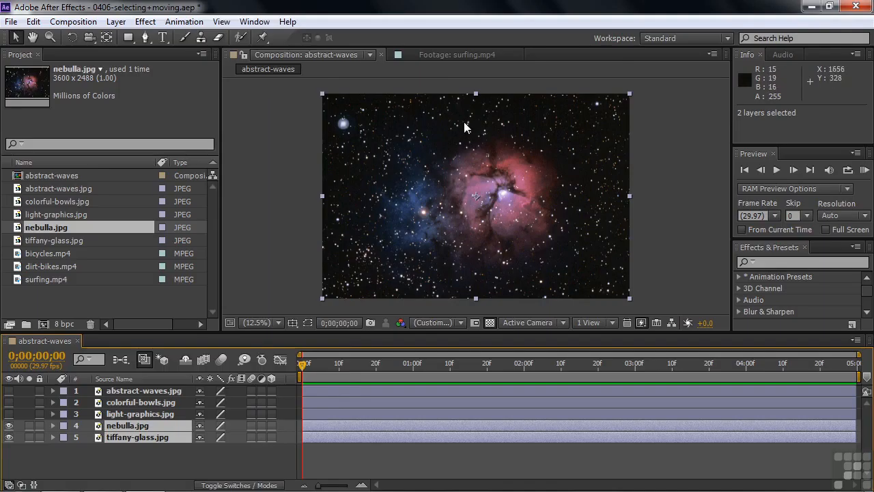
{"action": "left_click", "coordinate": [118, 458]}
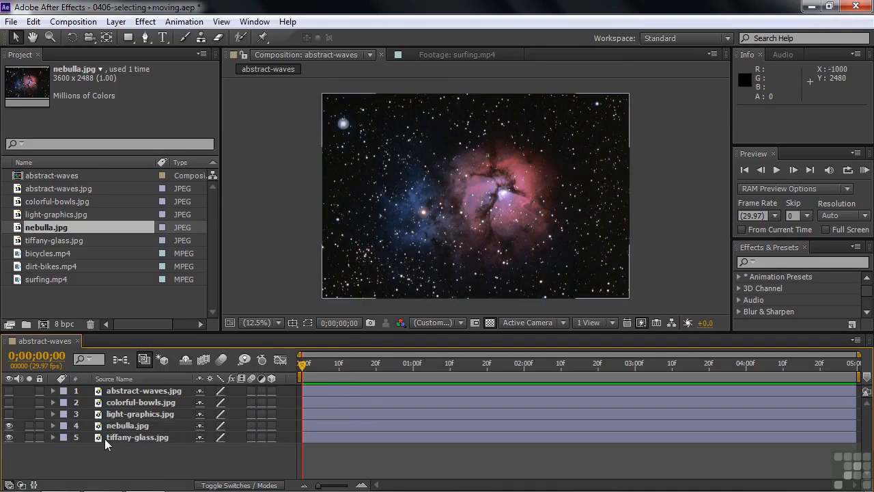
Check the fitted tiffany-glass.jpg layer with nebulla.jpg hidden, and turn visibility back on for the four layers above it.
{"action": "left_click", "coordinate": [9, 425]}
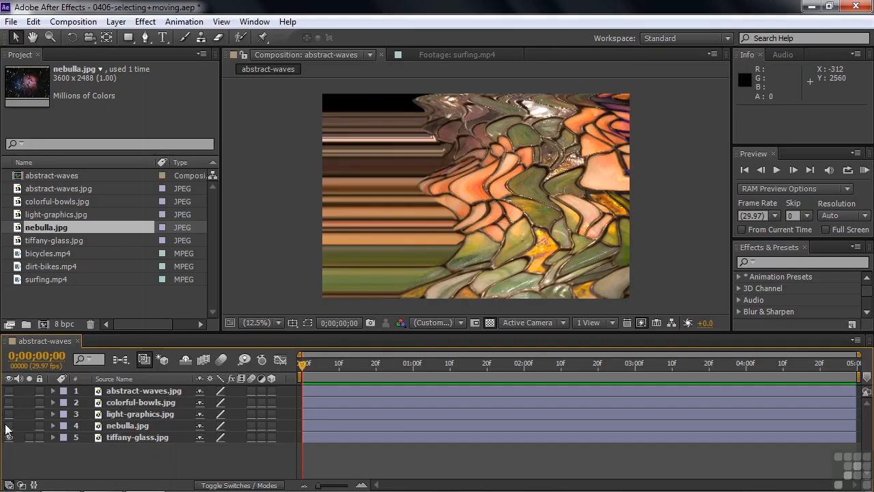
{"action": "left_click_drag", "start_coordinate": [9, 426], "coordinate": [9, 390]}
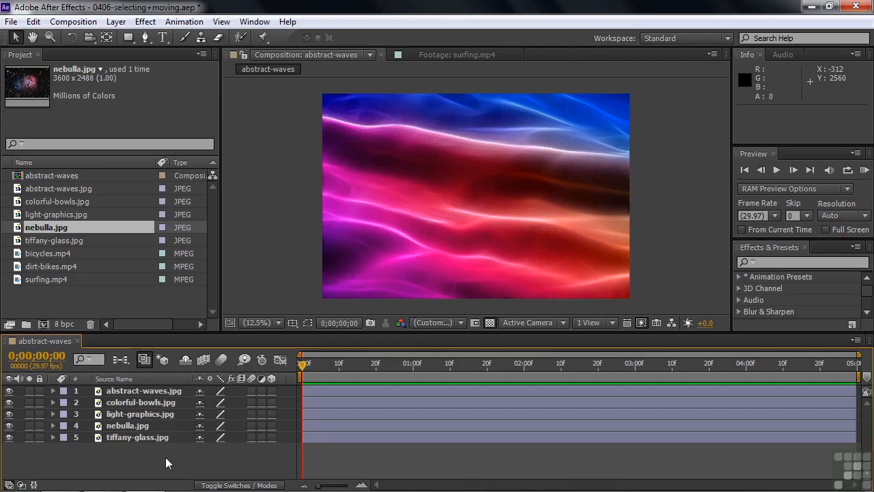
Practise selecting all five layers in the timeline at once in two different ways, clearing the selection each time.
{"action": "left_click_drag", "start_coordinate": [164, 448], "coordinate": [121, 388]}
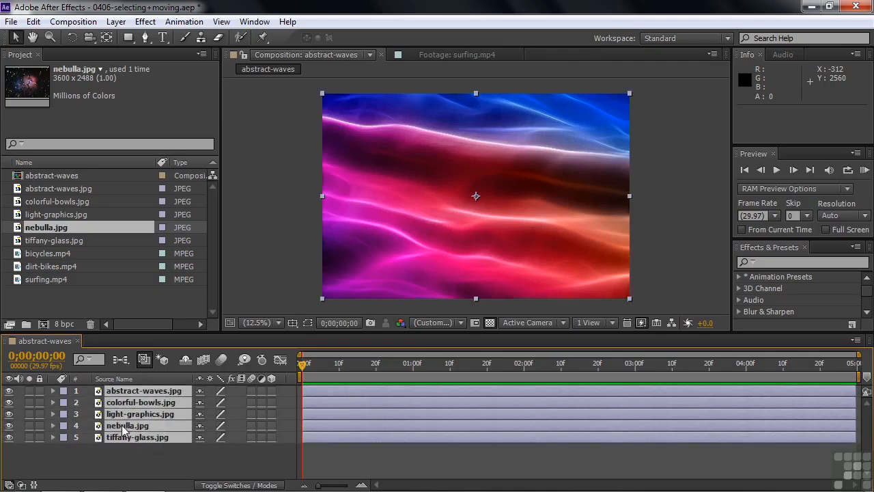
{"action": "left_click", "coordinate": [98, 462]}
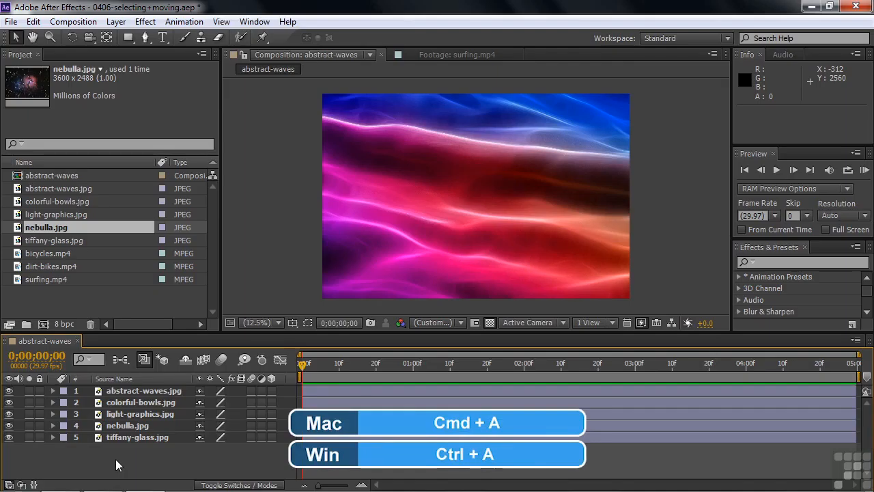
{"action": "key", "text": "ctrl+a"}
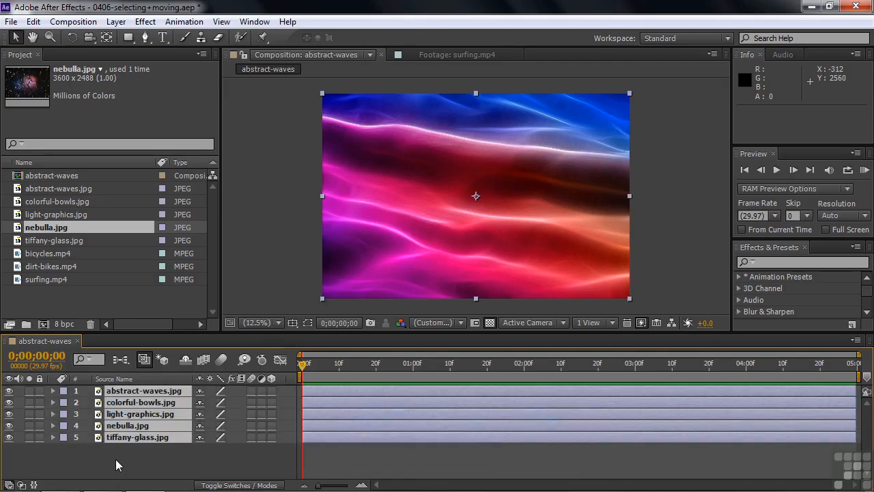
{"action": "left_click", "coordinate": [115, 459]}
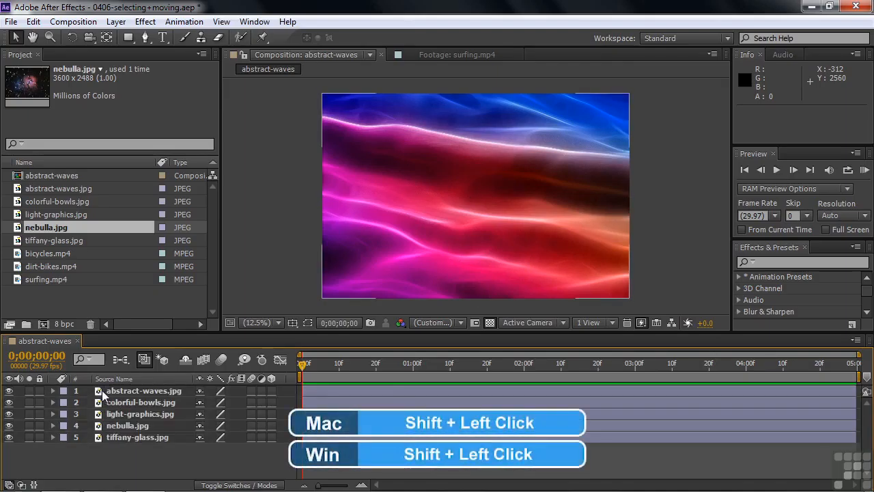
Select the range of layers from abstract-waves.jpg through tiffany-glass.jpg in the timeline.
{"action": "left_click", "coordinate": [101, 390]}
{"action": "left_click", "coordinate": [104, 439], "text": "shift"}
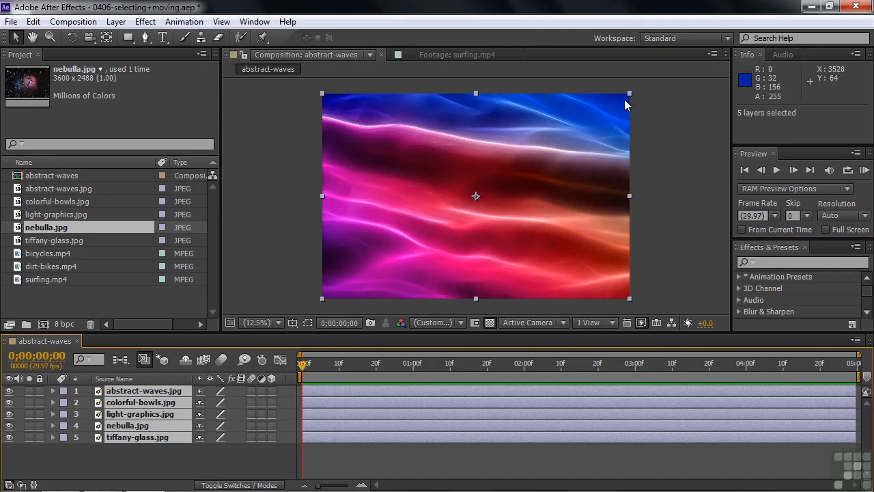
Scale all five selected layers down together to about 31% of their size and clear the selection.
{"action": "left_click_drag", "start_coordinate": [630, 98], "coordinate": [535, 170]}
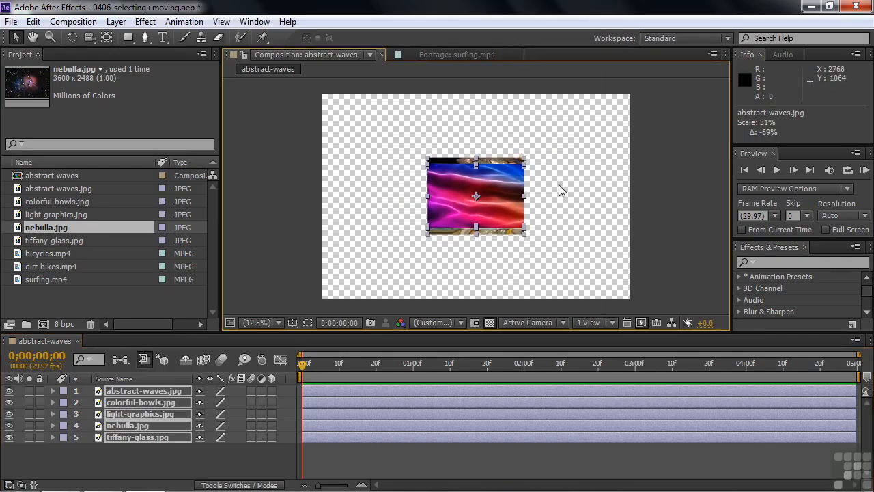
{"action": "left_click", "coordinate": [147, 462]}
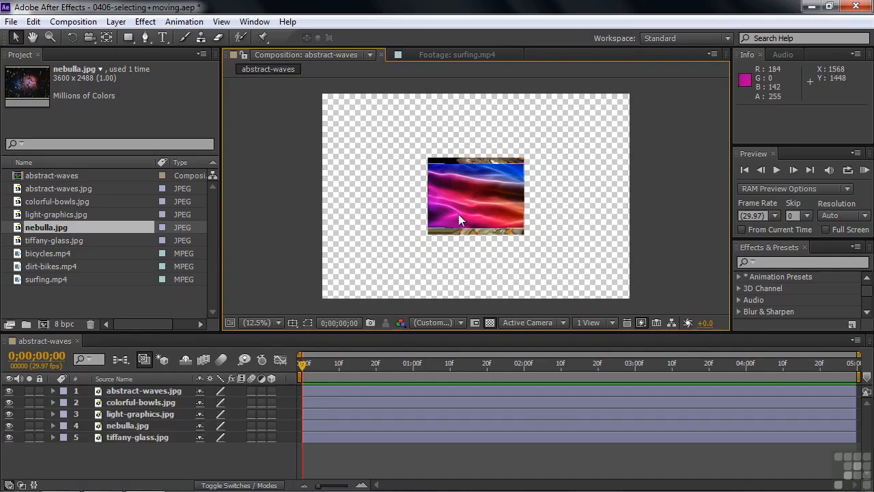
Spread abstract-waves, colorful-bowls, light-graphics and nebulla toward the frame's upper-left, lower-left, upper-right and lower-right corners, and put tiffany-glass.jpg first in the layer stack.
{"action": "left_click_drag", "start_coordinate": [470, 202], "coordinate": [389, 156]}
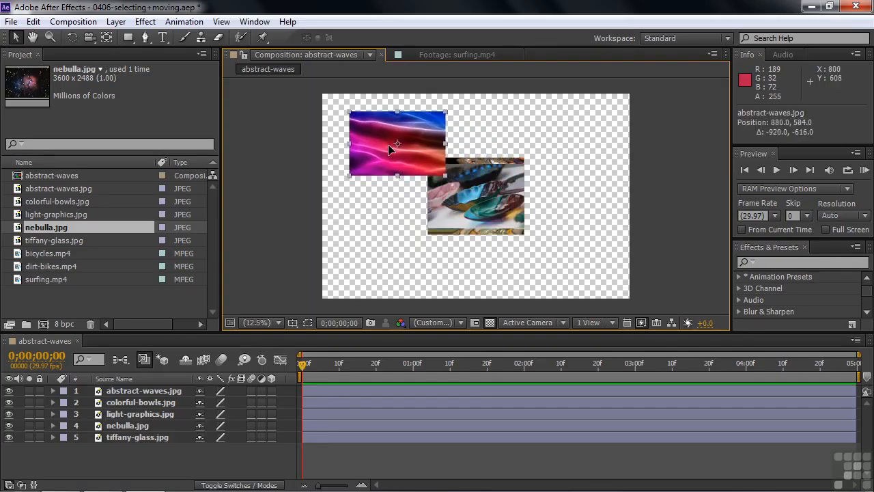
{"action": "left_click_drag", "start_coordinate": [480, 190], "coordinate": [407, 231]}
{"action": "left_click_drag", "start_coordinate": [480, 202], "coordinate": [557, 144]}
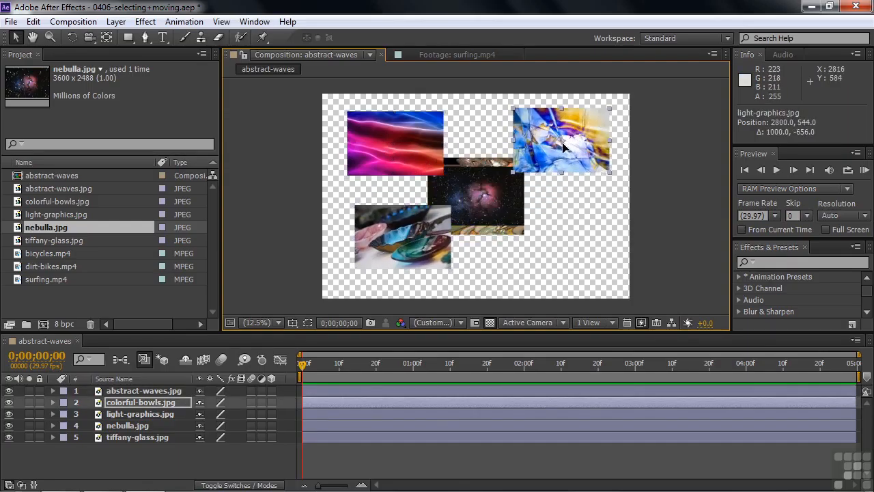
{"action": "left_click_drag", "start_coordinate": [504, 189], "coordinate": [580, 244]}
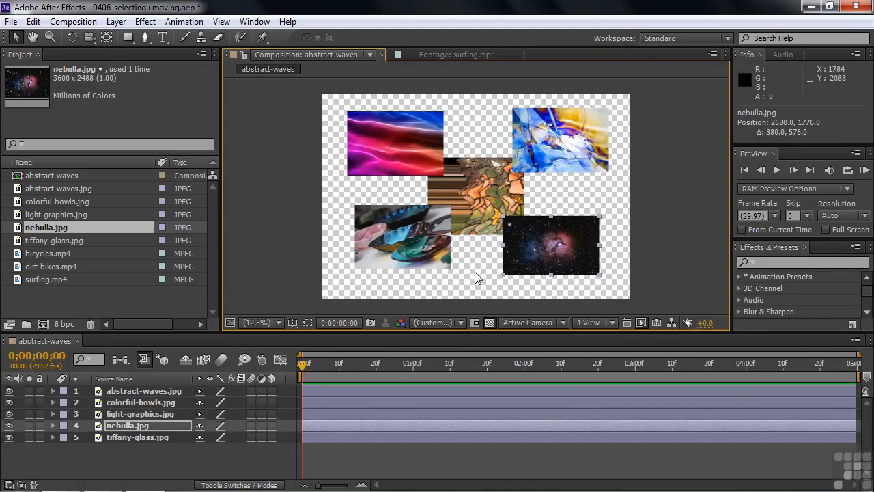
{"action": "left_click", "coordinate": [98, 437]}
{"action": "left_click_drag", "start_coordinate": [98, 437], "coordinate": [100, 389]}
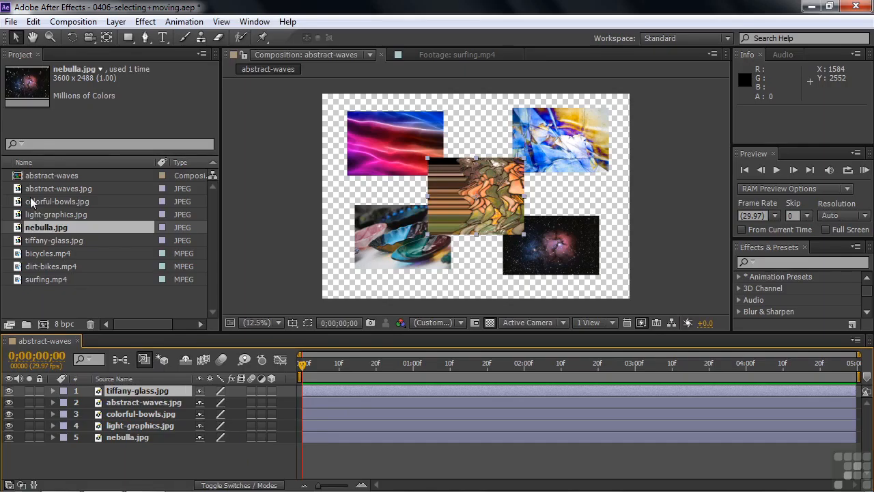
Set the abstract-waves composition's duration to 0;00;25;00, deselect the layers, and show the full duration in the timeline.
{"action": "right_click", "coordinate": [20, 175]}
{"action": "left_click", "coordinate": [48, 183]}
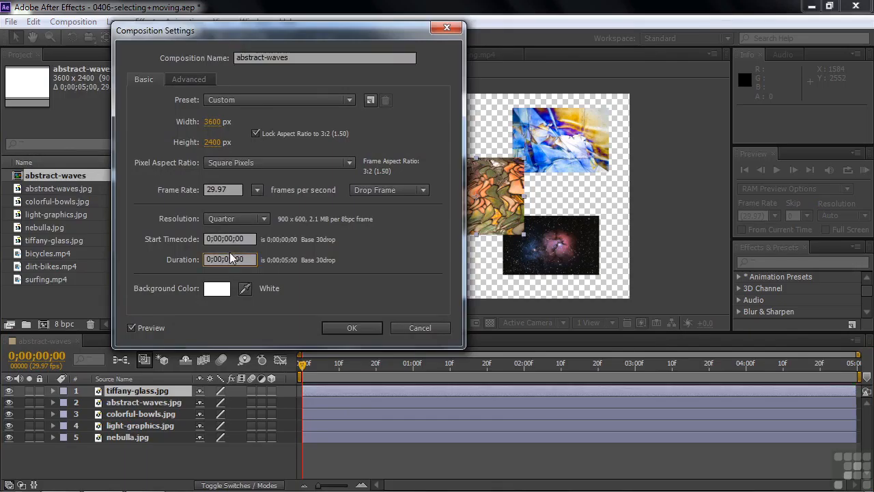
{"action": "key", "text": "BackSpace"}
{"action": "type", "text": "2"}
{"action": "left_click", "coordinate": [352, 329]}
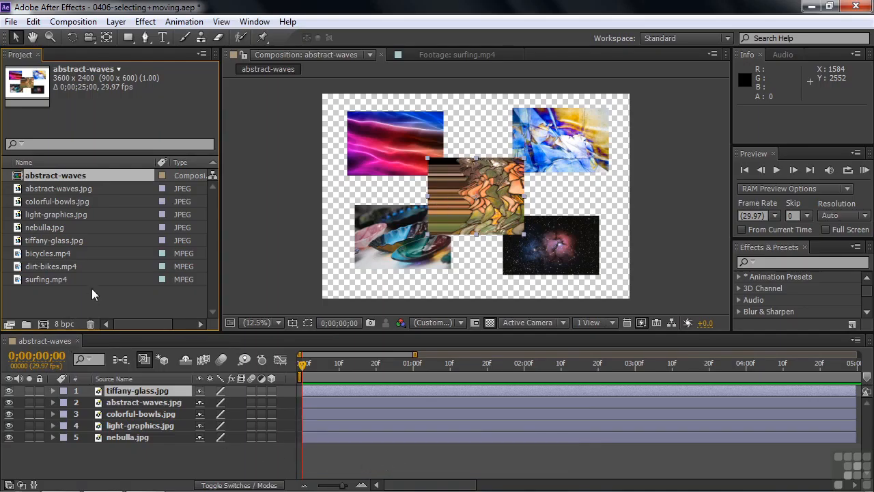
{"action": "left_click", "coordinate": [218, 469]}
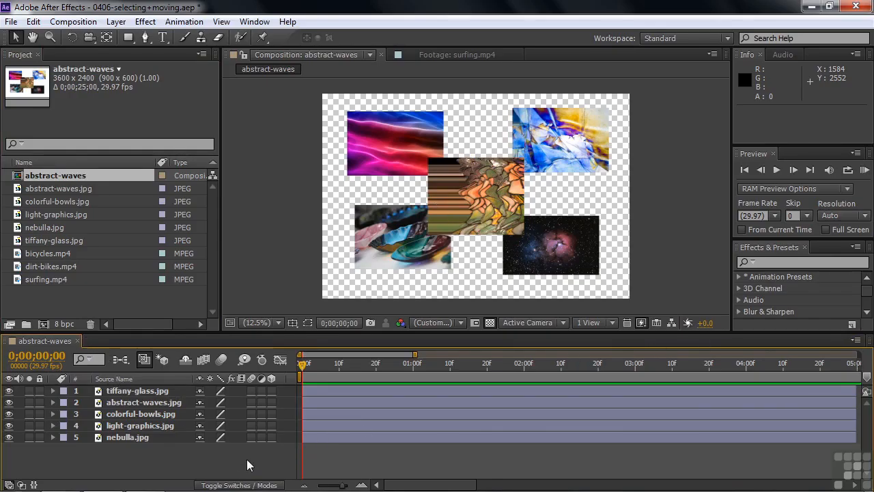
{"action": "key", "text": "semicolon"}
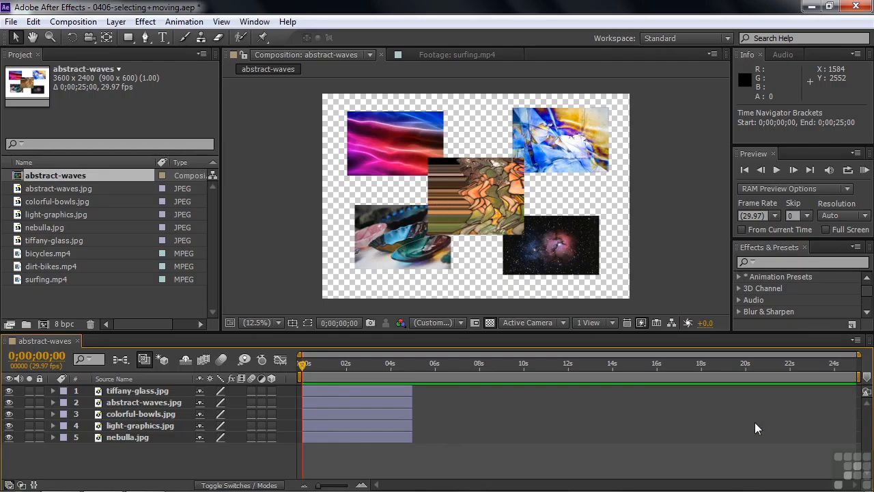
Try staggering abstract-waves.jpg and colorful-bowls.jpg in time by hand, starting colorful-bowls.jpg at 0;00;08;21, and undo both shifts.
{"action": "left_click_drag", "start_coordinate": [327, 400], "coordinate": [424, 405]}
{"action": "left_click_drag", "start_coordinate": [356, 413], "coordinate": [546, 422]}
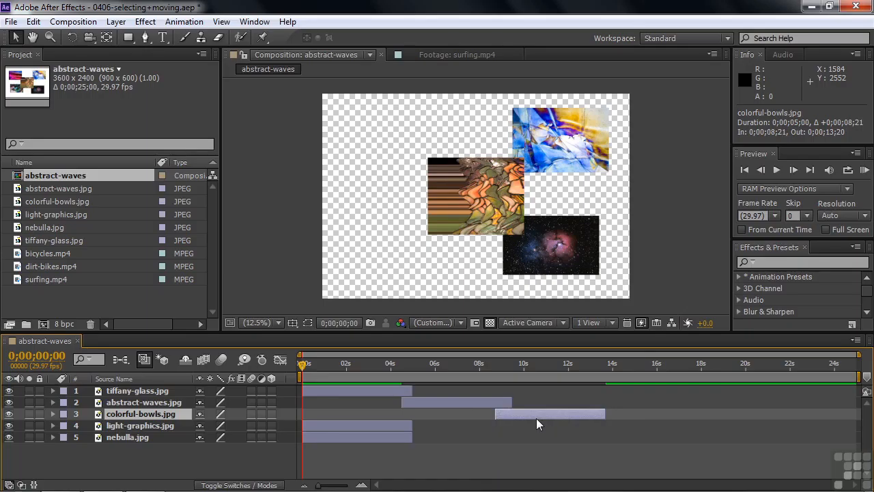
{"action": "key", "text": "bracketleft"}
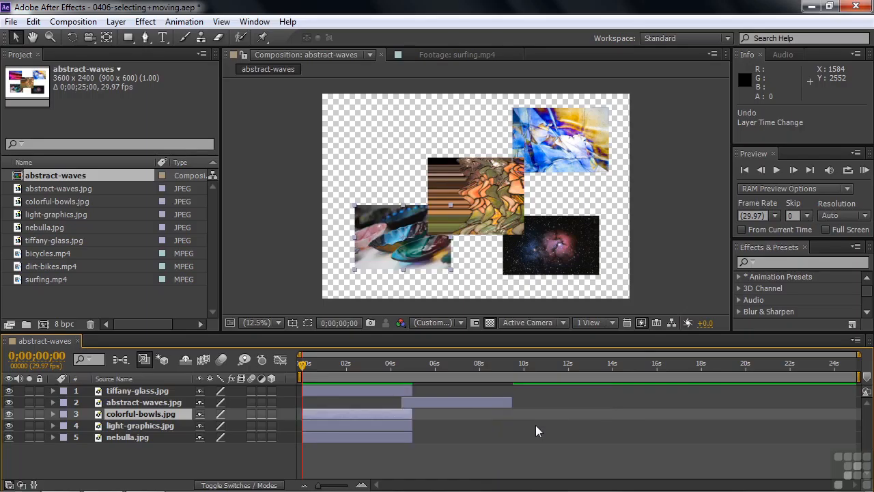
{"action": "key", "text": "ctrl+Up"}
{"action": "key", "text": "bracketleft"}
{"action": "left_click", "coordinate": [200, 448]}
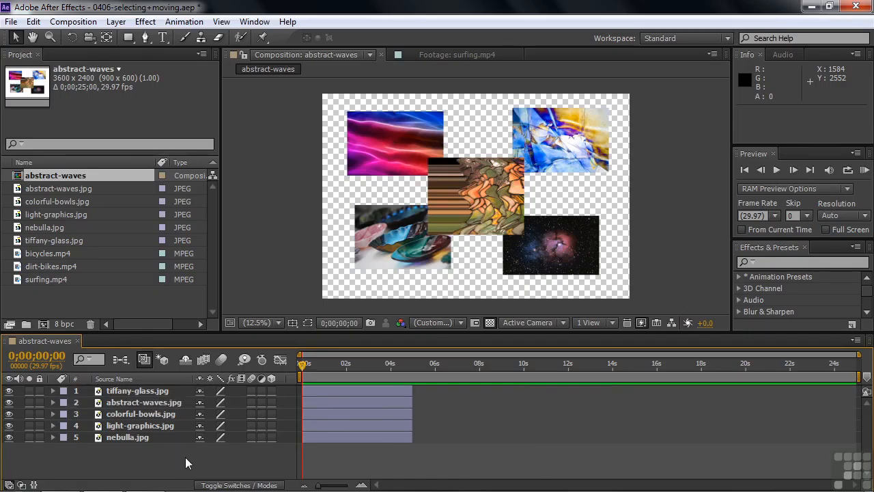
Sequence all five layers without overlap, starting with nebulla.jpg and ending with tiffany-glass.jpg, and scrub into the first layer with the selection cleared.
{"action": "left_click", "coordinate": [132, 437]}
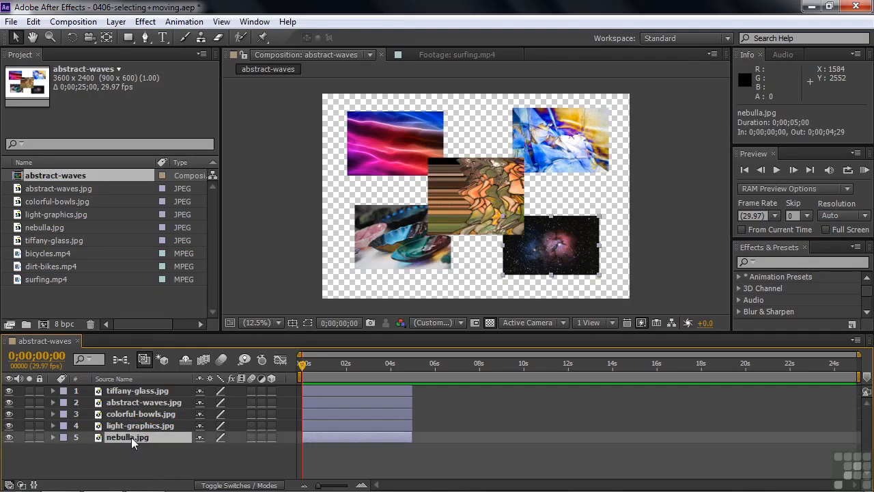
{"action": "left_click", "coordinate": [139, 391], "text": "shift"}
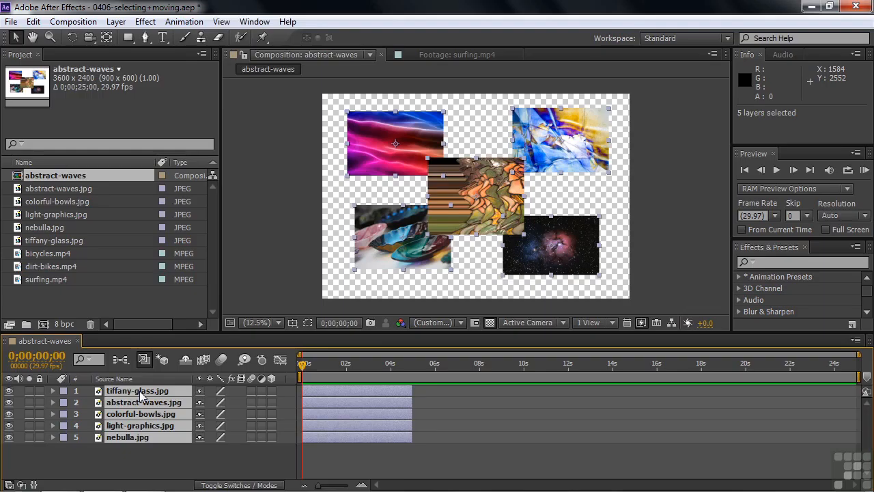
{"action": "right_click", "coordinate": [140, 391]}
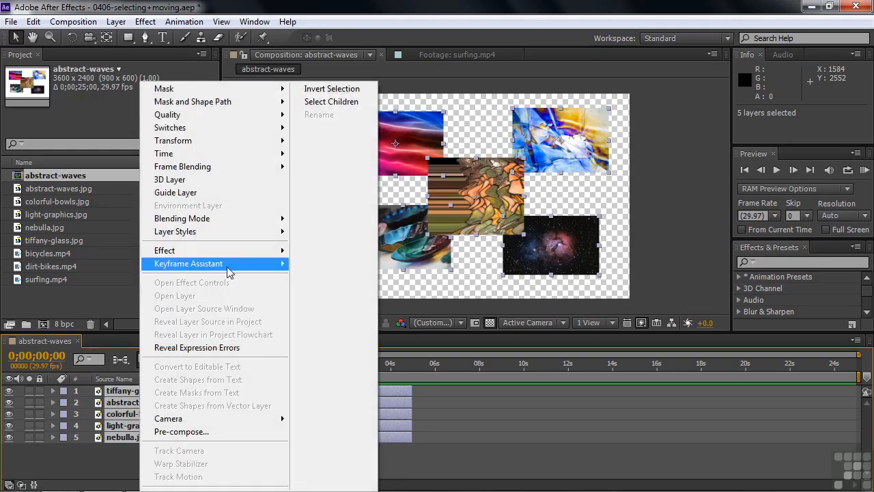
{"action": "mouse_move", "coordinate": [228, 265]}
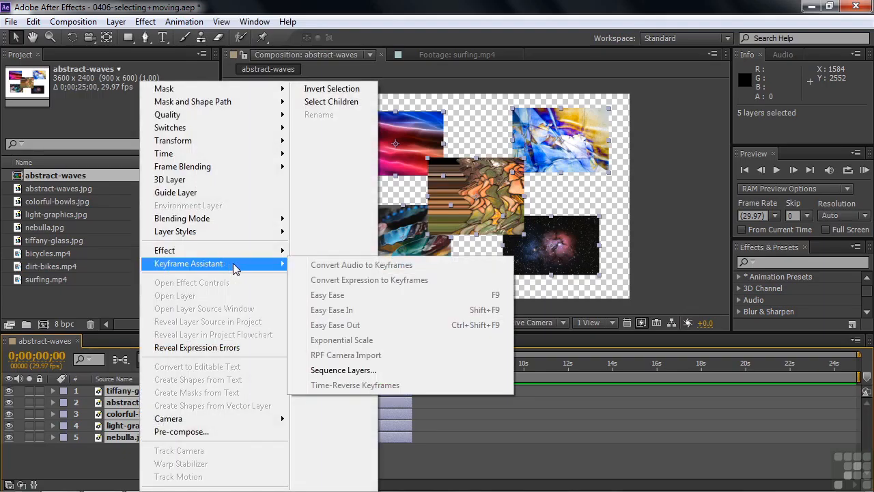
{"action": "left_click", "coordinate": [326, 372]}
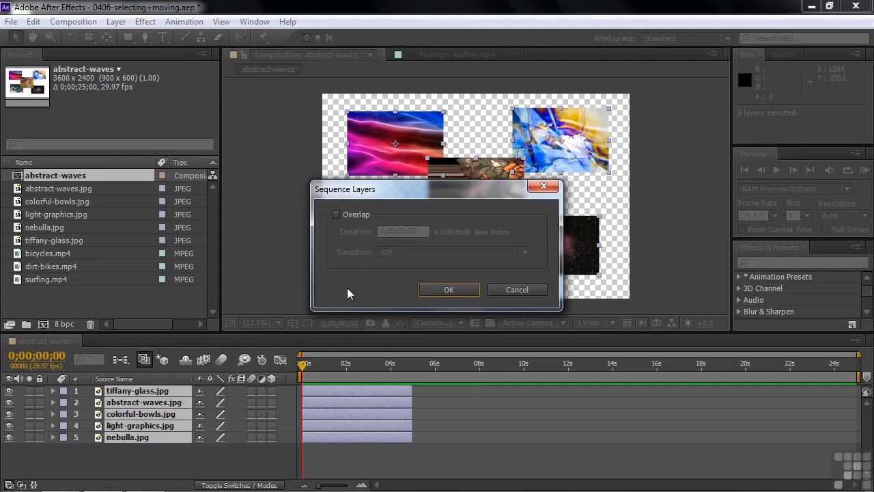
{"action": "left_click", "coordinate": [449, 289]}
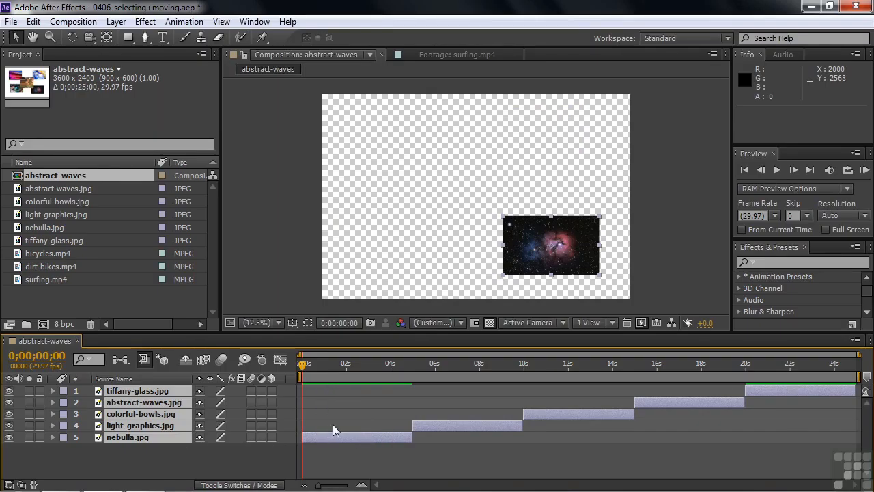
{"action": "left_click_drag", "start_coordinate": [305, 370], "coordinate": [349, 385]}
{"action": "left_click", "coordinate": [225, 460]}
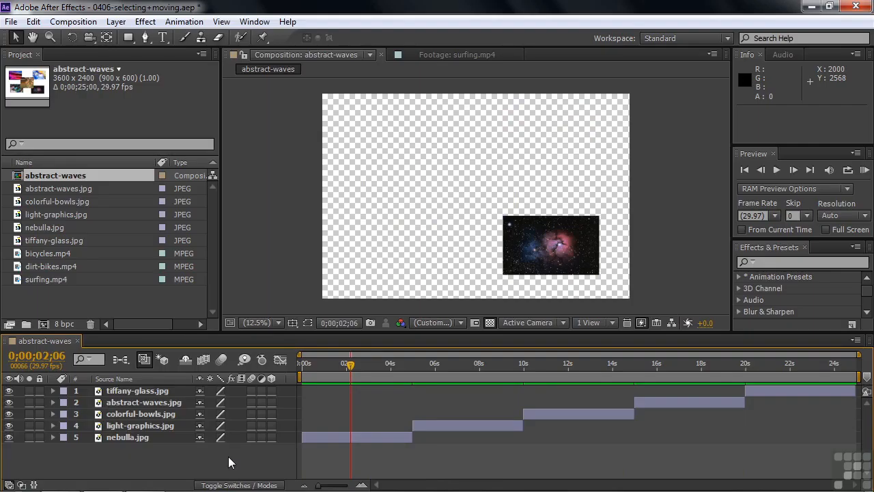
Create a single composition from the five JPEG files with abstract-waves.jpg dimensions, 0:00:05:00 still duration and sequenced layers without overlap, and scrub through it.
{"action": "left_click", "coordinate": [21, 189]}
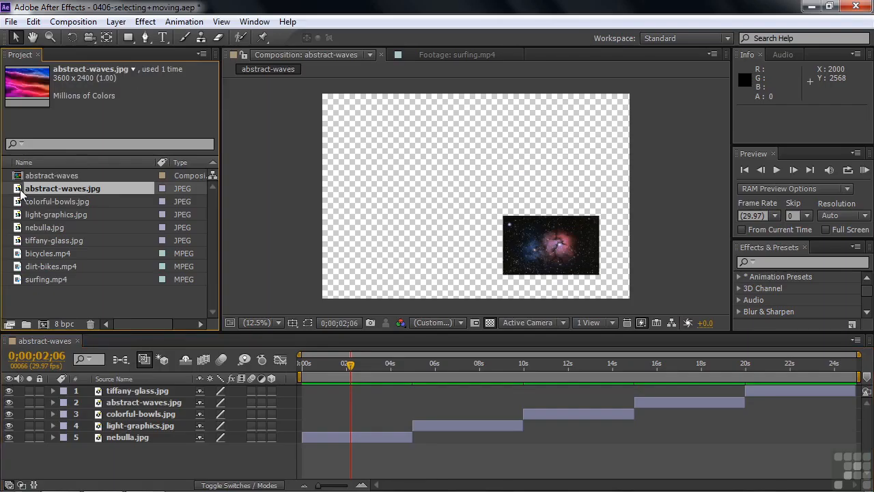
{"action": "left_click", "coordinate": [20, 240], "text": "shift"}
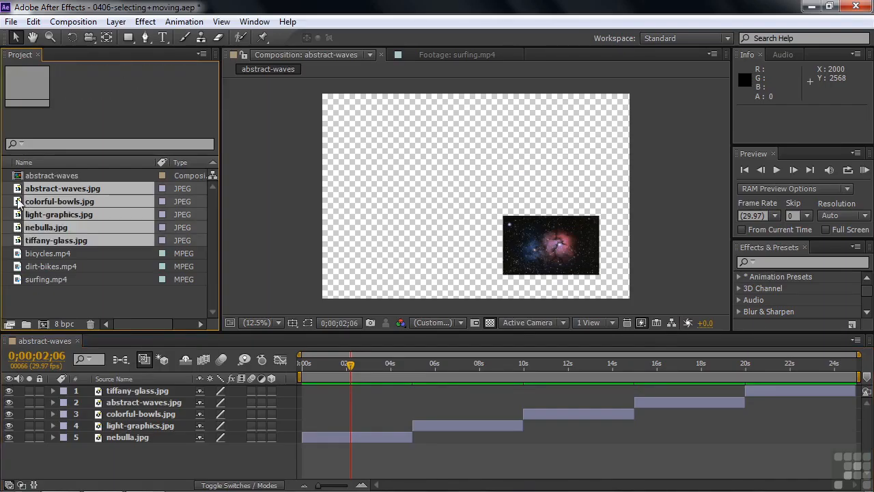
{"action": "right_click", "coordinate": [20, 202]}
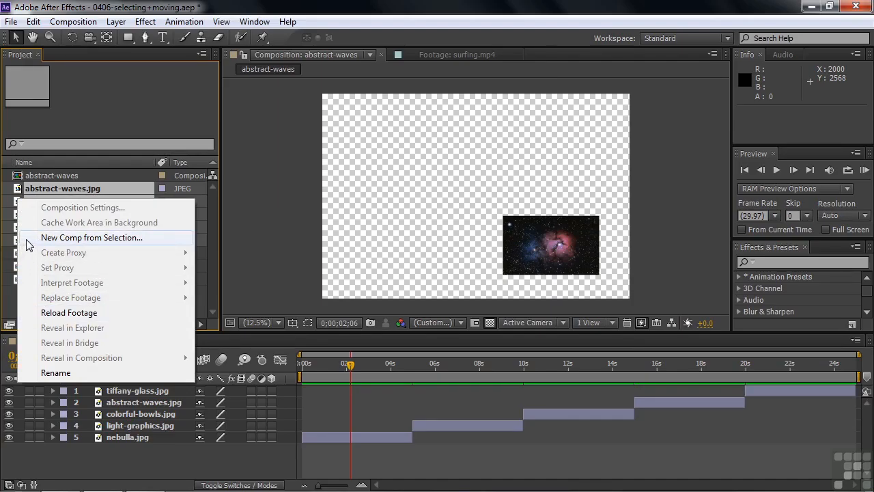
{"action": "left_click", "coordinate": [51, 239]}
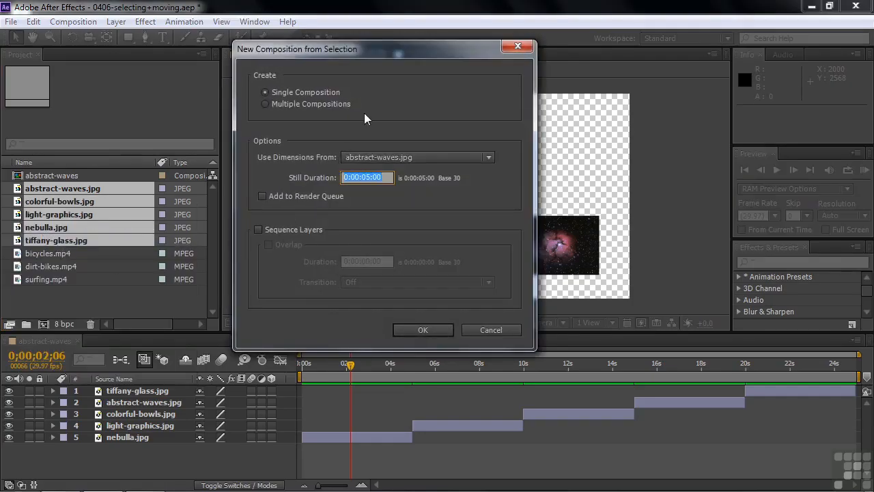
{"action": "left_click", "coordinate": [259, 229]}
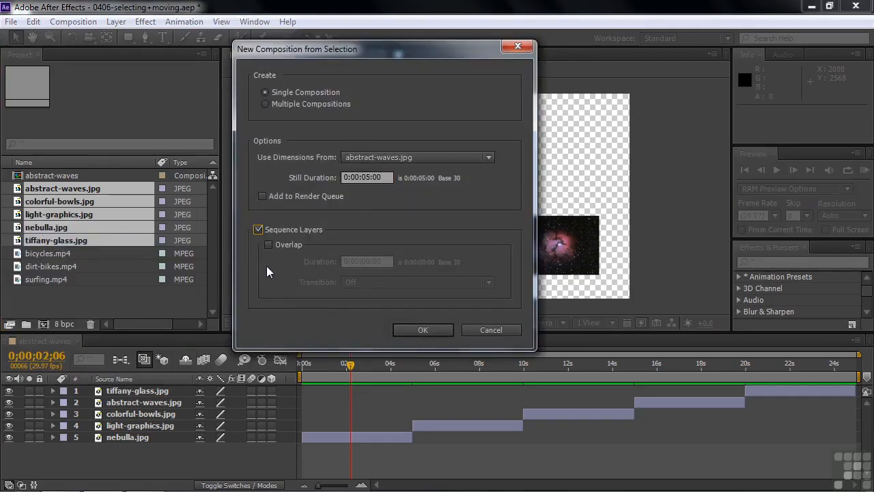
{"action": "left_click", "coordinate": [421, 330]}
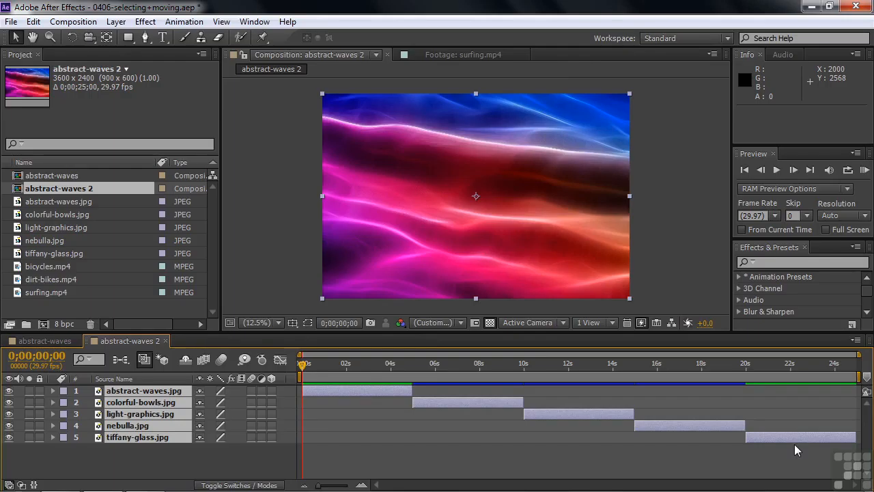
{"action": "left_click_drag", "start_coordinate": [302, 365], "coordinate": [785, 398]}
{"action": "left_click_drag", "start_coordinate": [785, 363], "coordinate": [345, 374]}
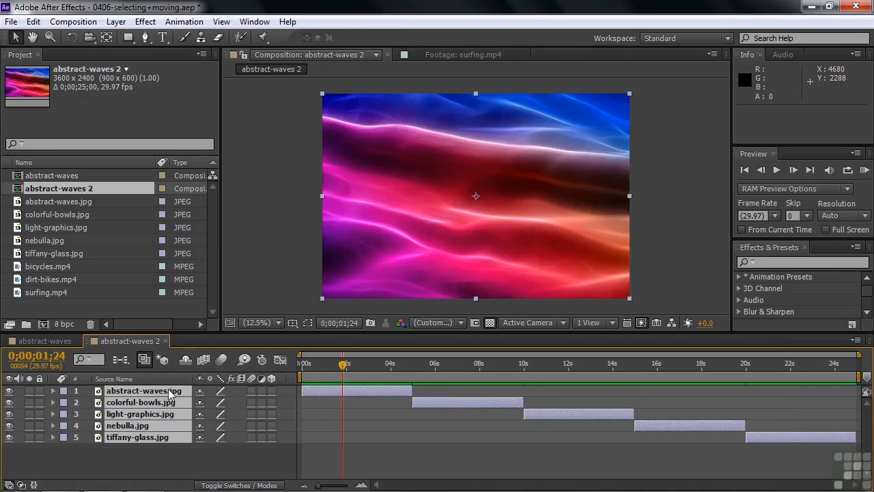
Try shifting all five sequenced layers together to start at 0;00;01;24, undo the shift, and clear the selection.
{"action": "left_click_drag", "start_coordinate": [347, 392], "coordinate": [383, 395]}
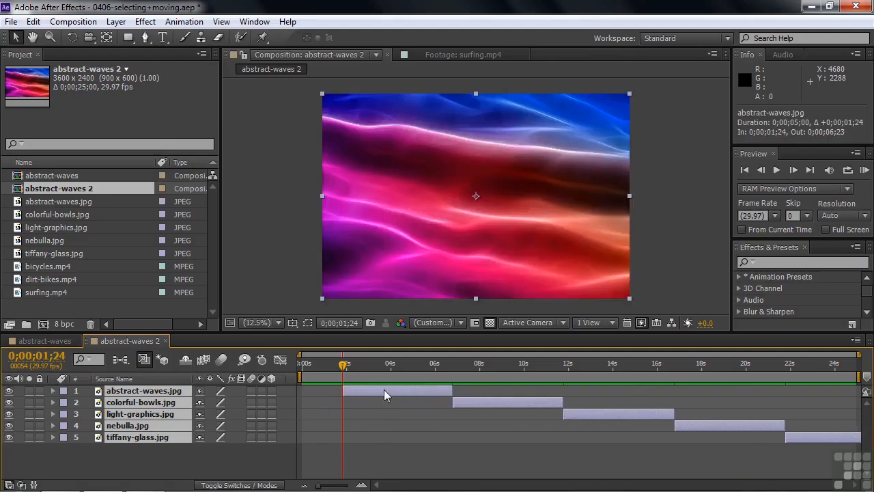
{"action": "key", "text": "ctrl+z"}
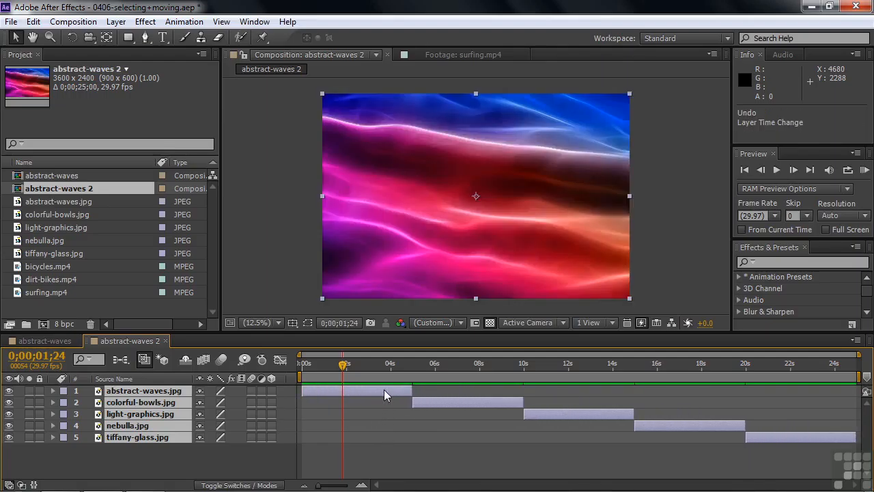
{"action": "left_click", "coordinate": [277, 443]}
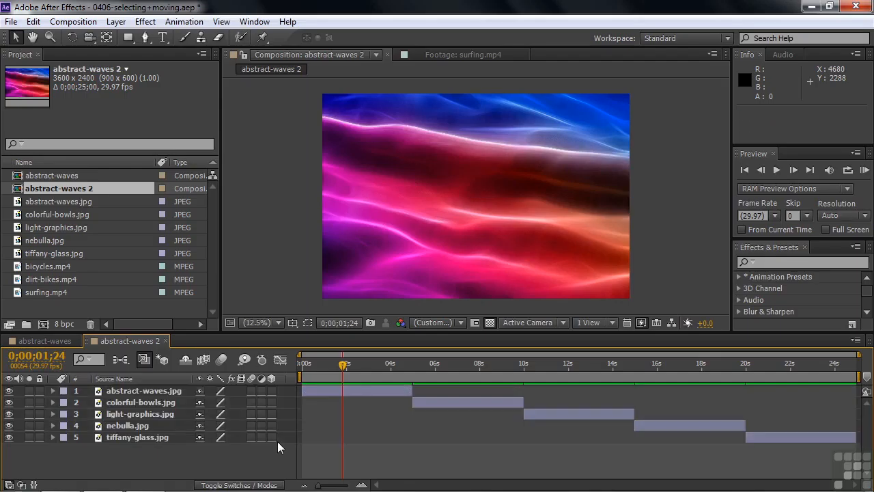
Swap the first two layers in time, with abstract-waves.jpg starting at 0;00;05;00 and colorful-bowls.jpg at the composition's start.
{"action": "left_click", "coordinate": [350, 390]}
{"action": "left_click_drag", "start_coordinate": [350, 394], "coordinate": [452, 398]}
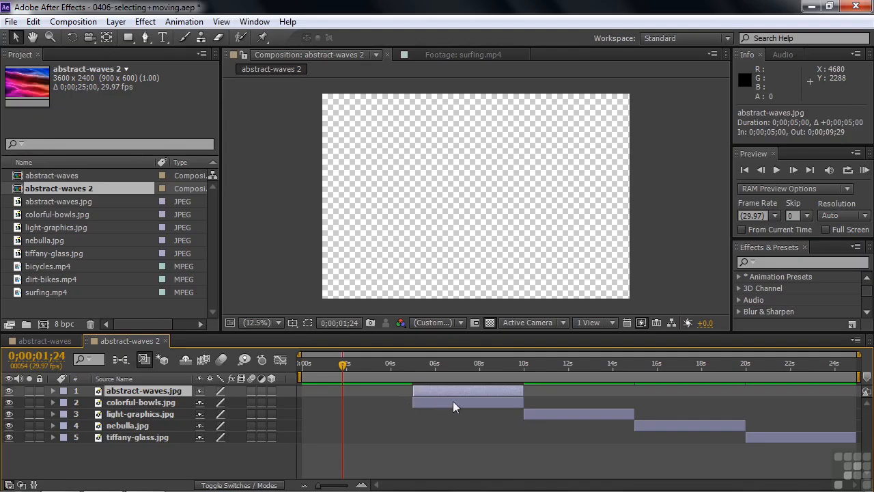
{"action": "left_click_drag", "start_coordinate": [462, 403], "coordinate": [361, 404]}
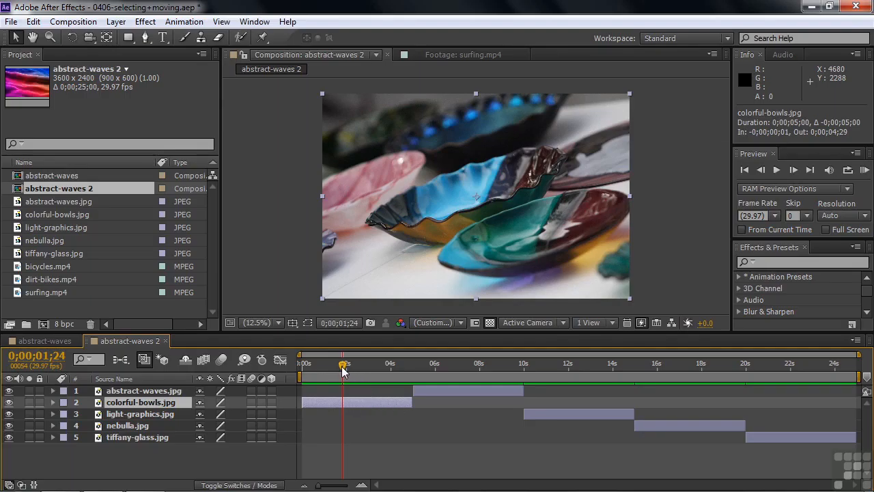
Move the current time to 0;00;12;11 and shift light-graphics.jpg in the timeline to start at about that time.
{"action": "left_click_drag", "start_coordinate": [343, 371], "coordinate": [576, 376]}
{"action": "left_click_drag", "start_coordinate": [582, 416], "coordinate": [643, 411]}
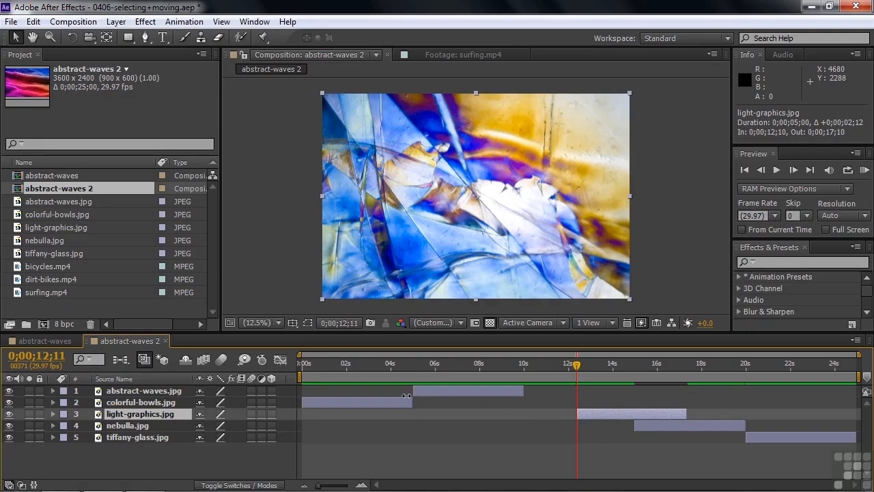
Create a new composition from the bicycles.mp4 footage.
{"action": "left_click", "coordinate": [56, 309]}
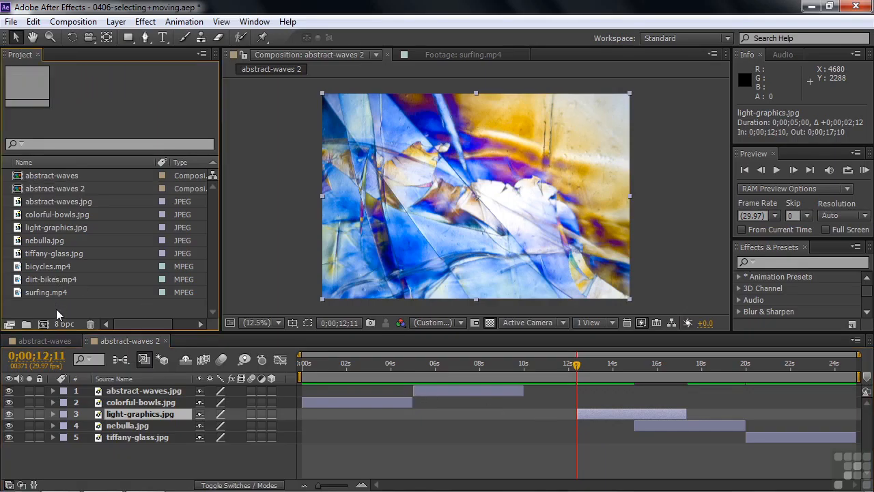
{"action": "left_click", "coordinate": [18, 269]}
{"action": "left_click_drag", "start_coordinate": [17, 269], "coordinate": [43, 321]}
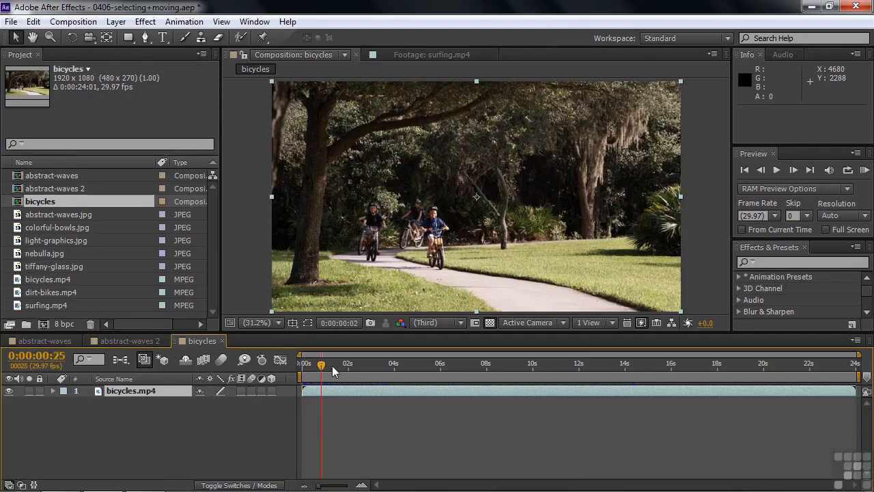
Trim the start of the bicycles.mp4 layer to 0:00:04:21 and slide the trimmed layer back to the composition's start.
{"action": "left_click", "coordinate": [391, 364]}
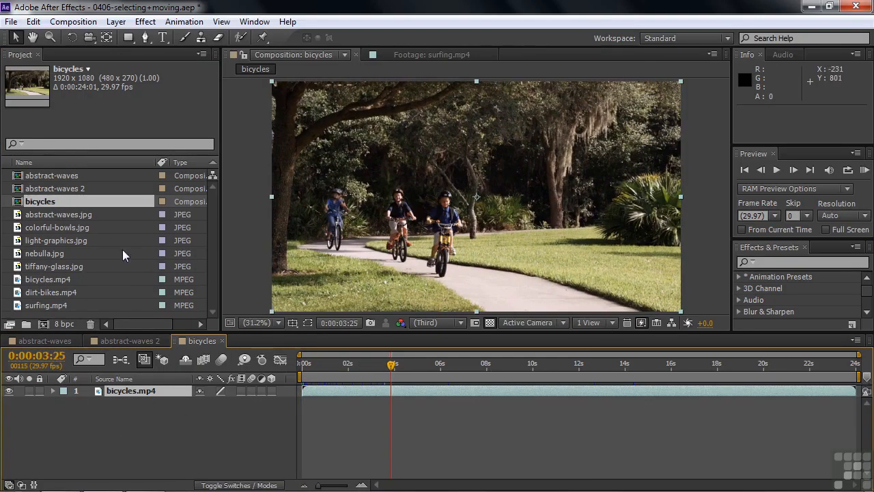
{"action": "left_click", "coordinate": [52, 279]}
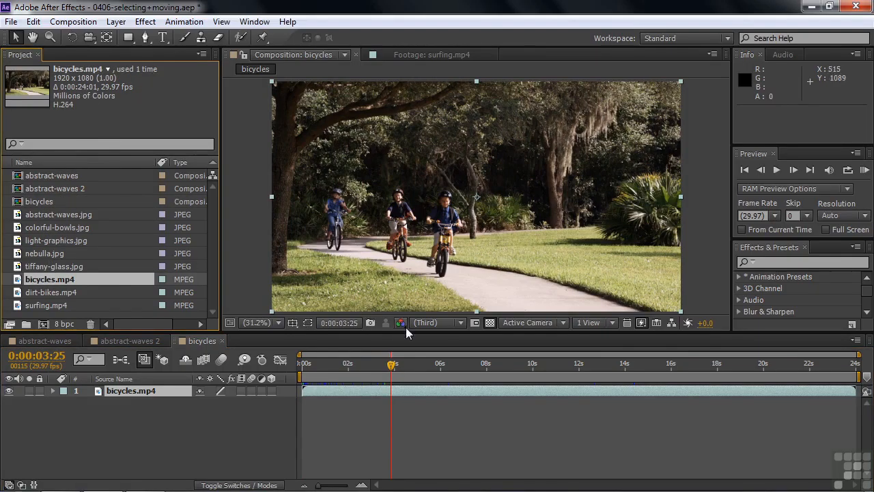
{"action": "left_click_drag", "start_coordinate": [390, 364], "coordinate": [411, 358]}
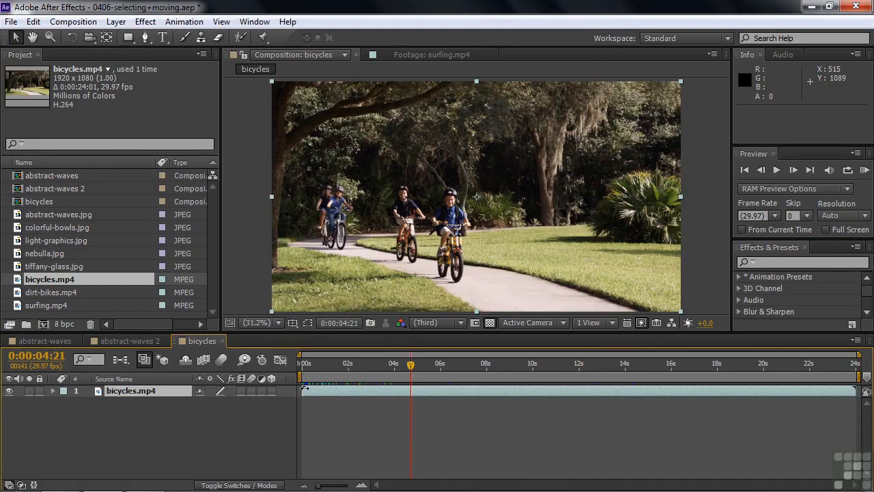
{"action": "left_click_drag", "start_coordinate": [303, 388], "coordinate": [349, 371]}
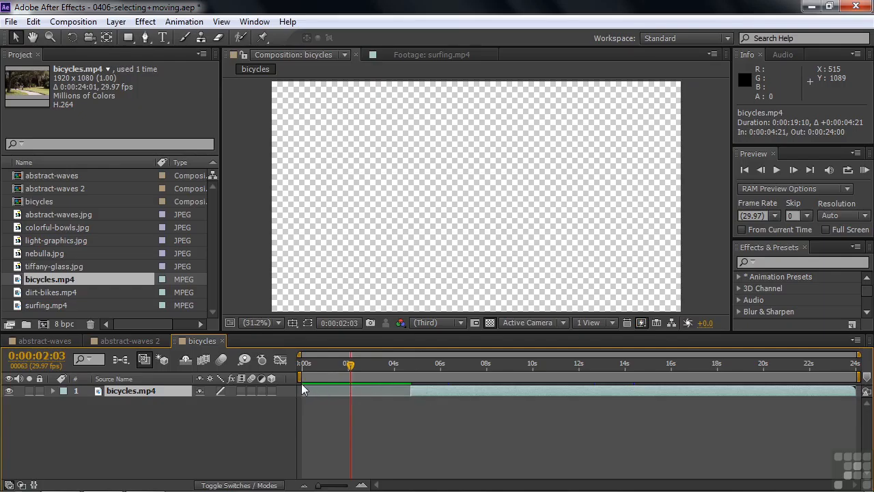
{"action": "left_click_drag", "start_coordinate": [463, 391], "coordinate": [545, 369]}
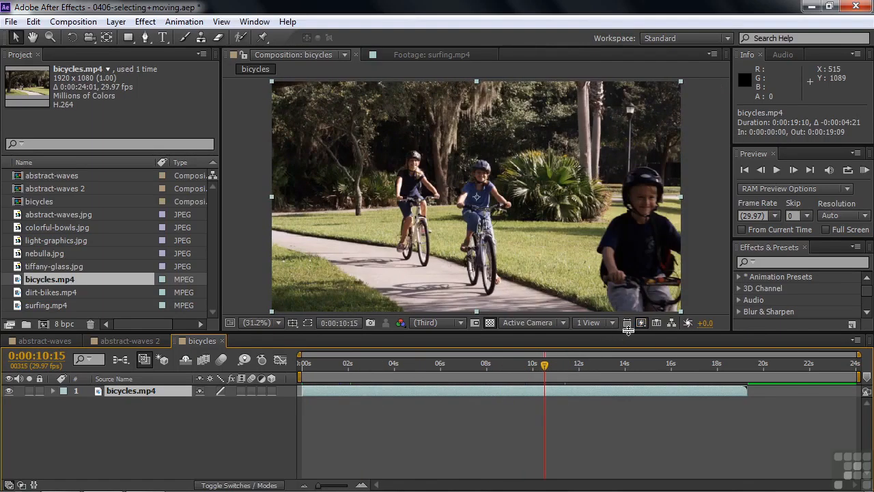
Switch the preview to Fast Draft and trim the end of the bicycles.mp4 layer to 0:00:17:29.
{"action": "left_click", "coordinate": [643, 325]}
{"action": "left_click", "coordinate": [671, 382]}
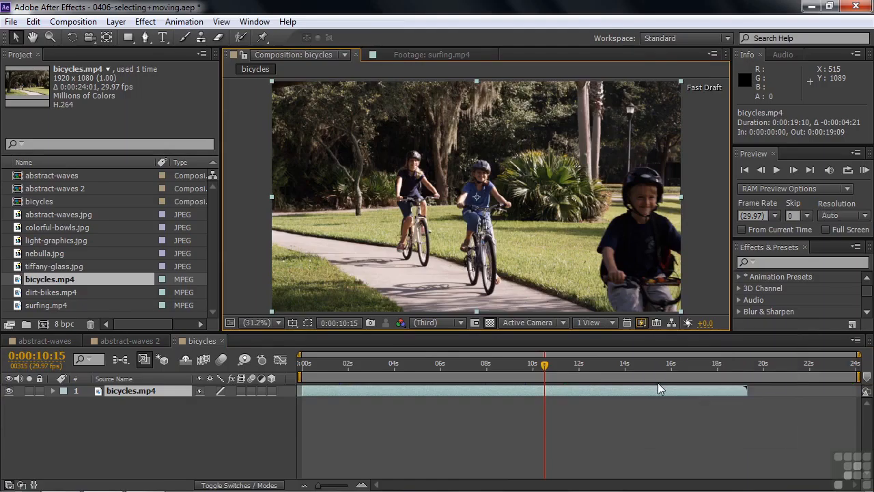
{"action": "left_click_drag", "start_coordinate": [543, 368], "coordinate": [716, 396]}
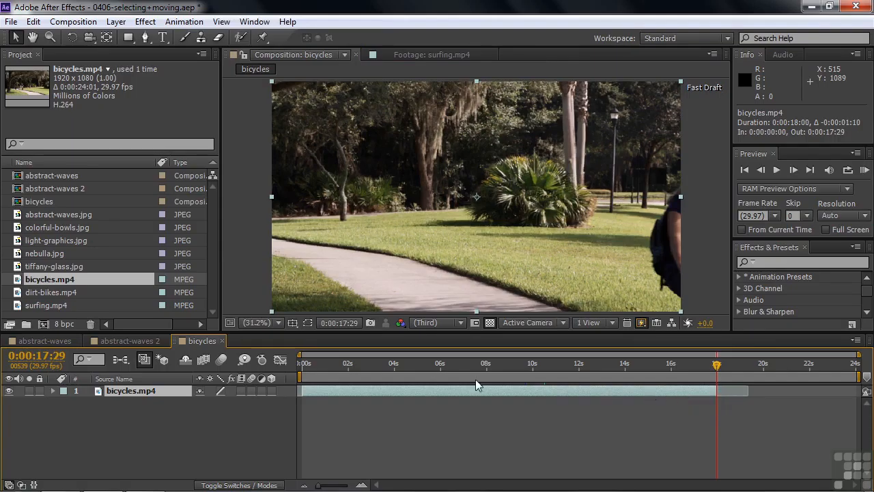
Add dirt-bikes.mp4 to the timeline below bicycles.mp4 and shift it to start at about 0:00:03:13.
{"action": "left_click", "coordinate": [17, 292]}
{"action": "left_click_drag", "start_coordinate": [17, 294], "coordinate": [25, 410]}
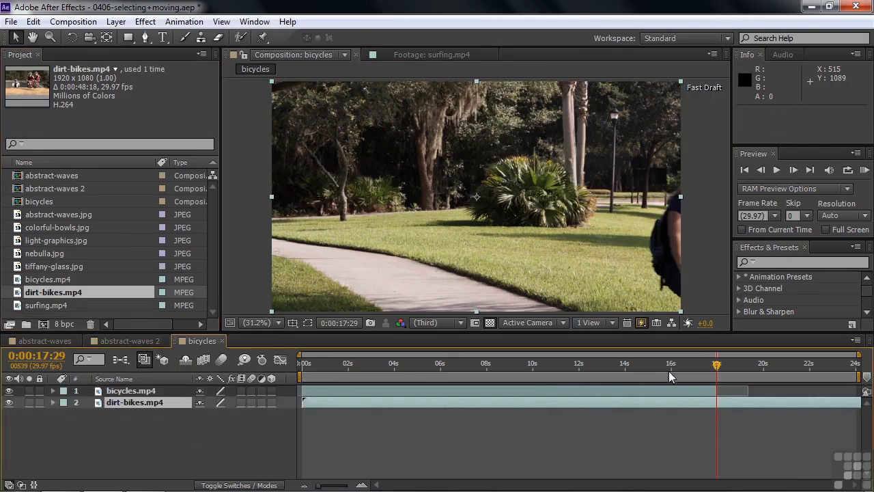
{"action": "left_click_drag", "start_coordinate": [641, 379], "coordinate": [438, 381]}
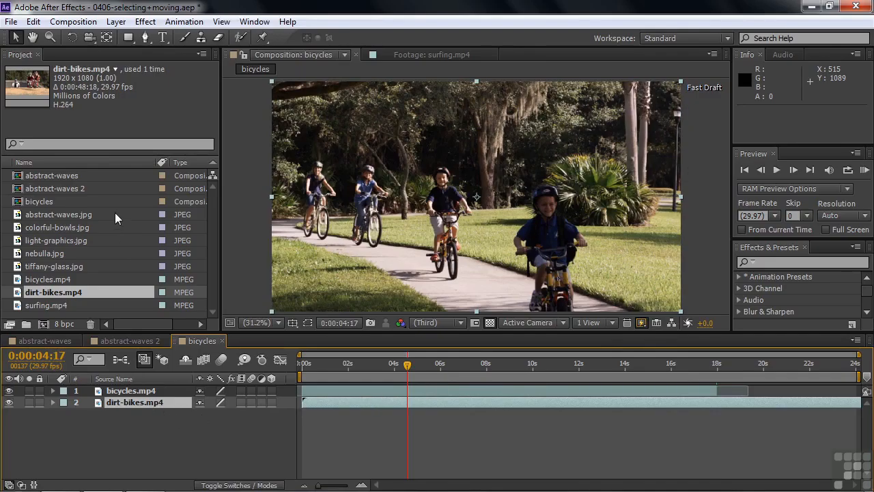
{"action": "left_click_drag", "start_coordinate": [325, 400], "coordinate": [404, 403]}
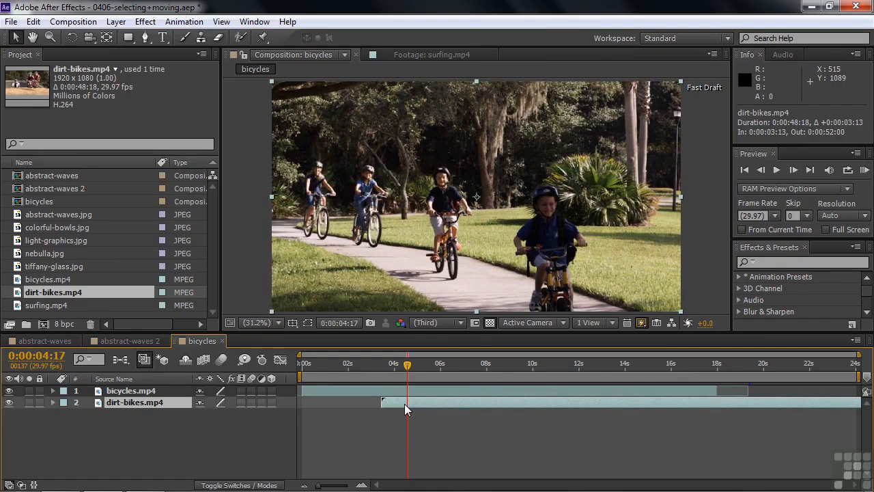
Set the duration of the bicycles composition to 0:02:00:00 in its composition settings.
{"action": "right_click", "coordinate": [21, 202]}
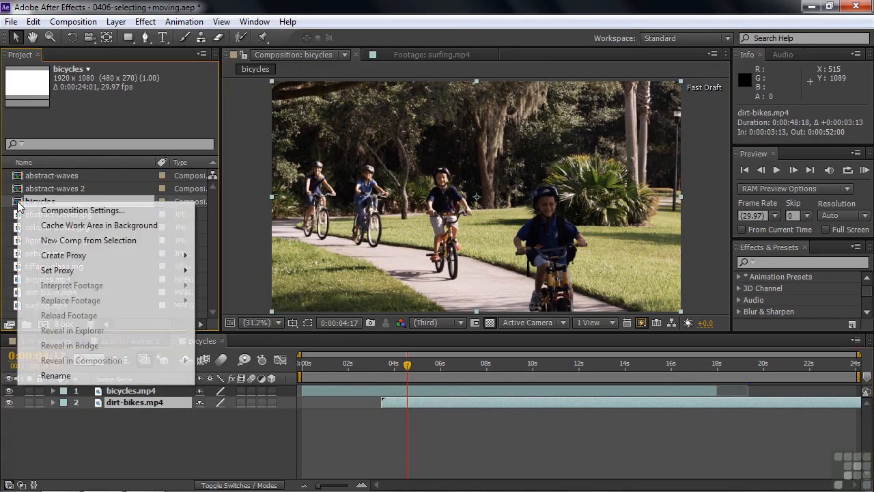
{"action": "left_click", "coordinate": [59, 214]}
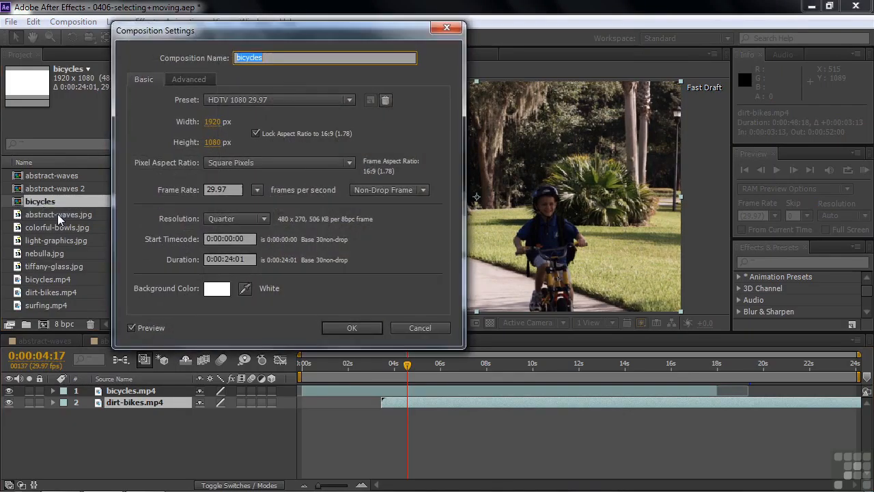
{"action": "left_click", "coordinate": [224, 261]}
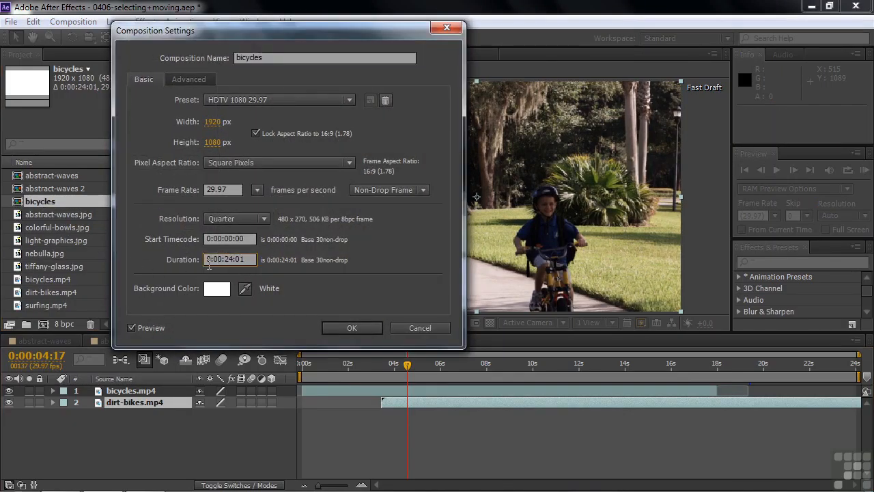
{"action": "key", "text": "BackSpace"}
{"action": "key", "text": "BackSpace"}
{"action": "type", "text": "2:"}
{"action": "key", "text": "Delete"}
{"action": "key", "text": "Delete"}
{"action": "type", "text": "00"}
{"action": "key", "text": "Return"}
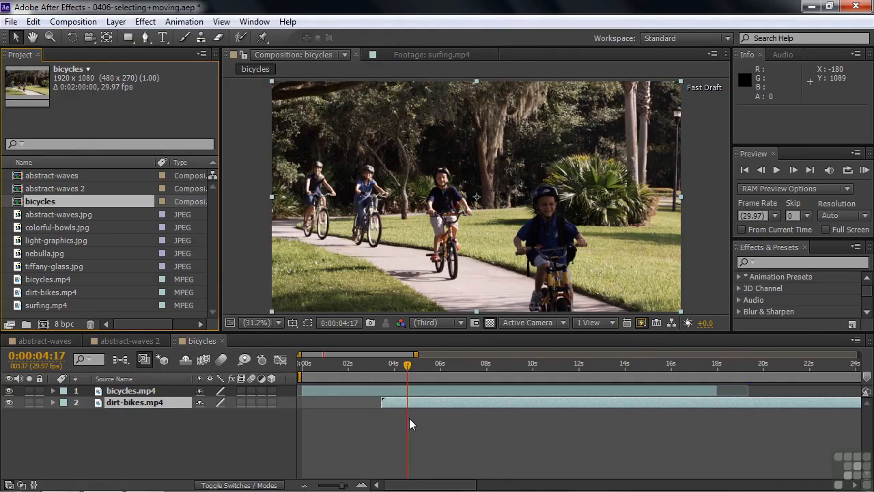
Show the composition's whole duration in the timeline and shift dirt-bikes.mp4 to start at about 0:00:29:18.
{"action": "left_click", "coordinate": [499, 433]}
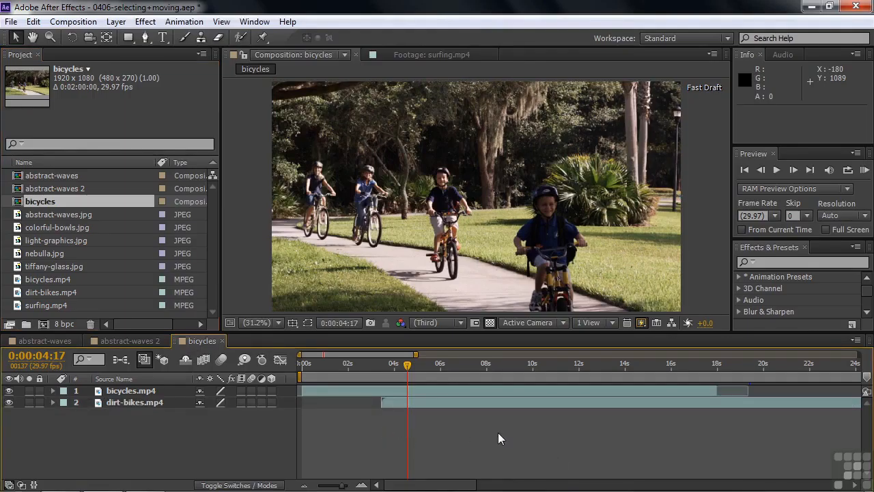
{"action": "key", "text": "semicolon"}
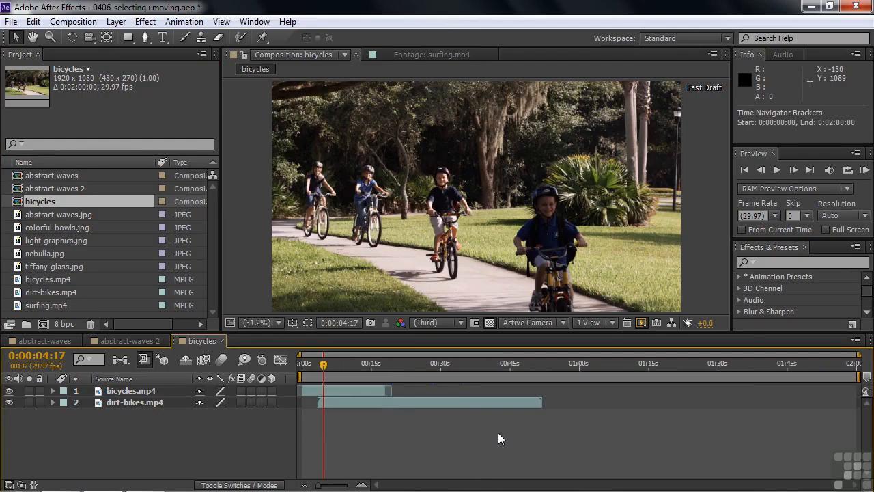
{"action": "left_click_drag", "start_coordinate": [406, 404], "coordinate": [527, 403]}
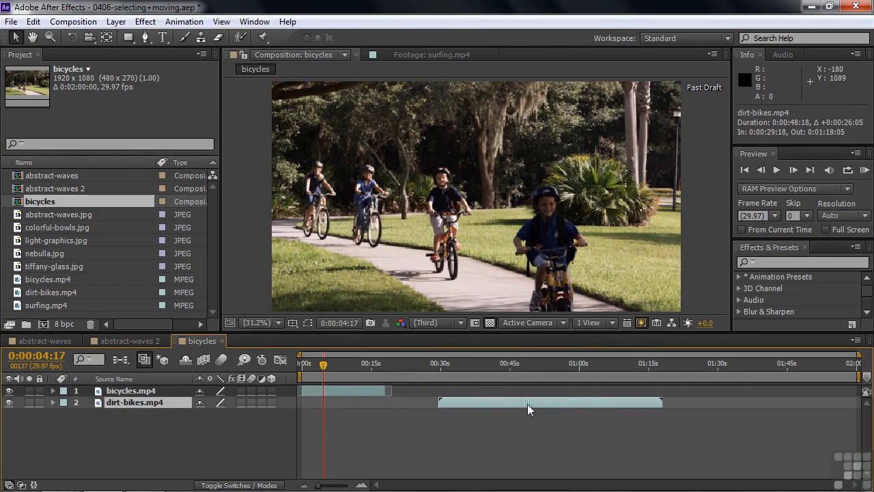
Trim the dirt-bikes.mp4 layer to run from 0:00:42:17 to 0:01:06:11 and slide the trimmed clip to start at 0:00:18:00.
{"action": "left_click_drag", "start_coordinate": [444, 367], "coordinate": [499, 364]}
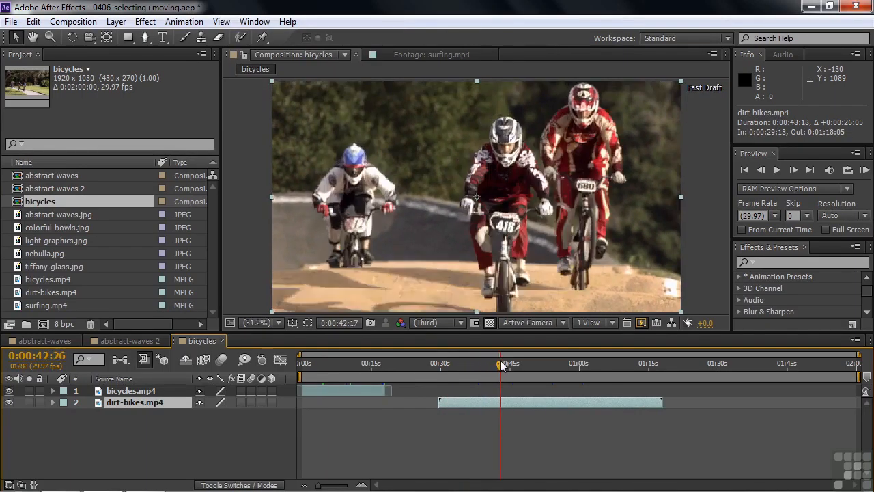
{"action": "left_click_drag", "start_coordinate": [440, 404], "coordinate": [499, 403]}
{"action": "left_click_drag", "start_coordinate": [507, 365], "coordinate": [612, 375]}
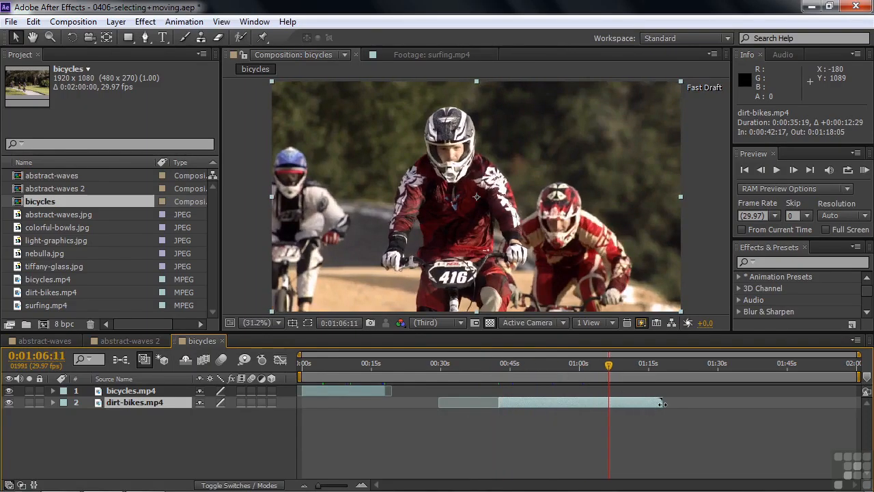
{"action": "left_click_drag", "start_coordinate": [662, 403], "coordinate": [609, 404]}
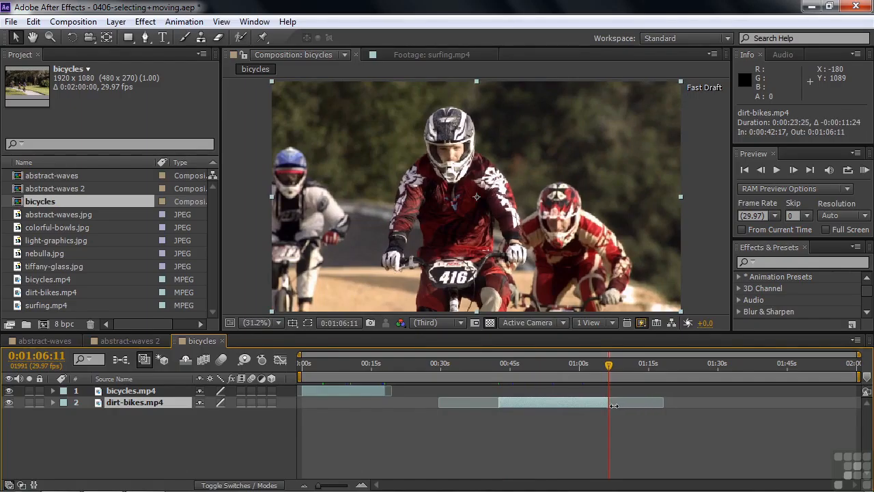
{"action": "left_click_drag", "start_coordinate": [540, 403], "coordinate": [444, 400]}
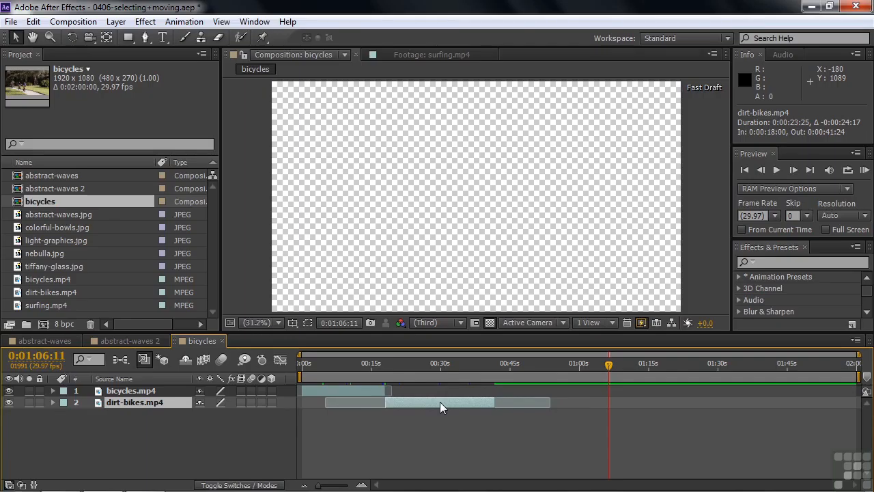
Open the surfing.mp4 footage for viewing and set its in point to 0:00:05:12 and out point to 0:00:12:18.
{"action": "double_click", "coordinate": [24, 307]}
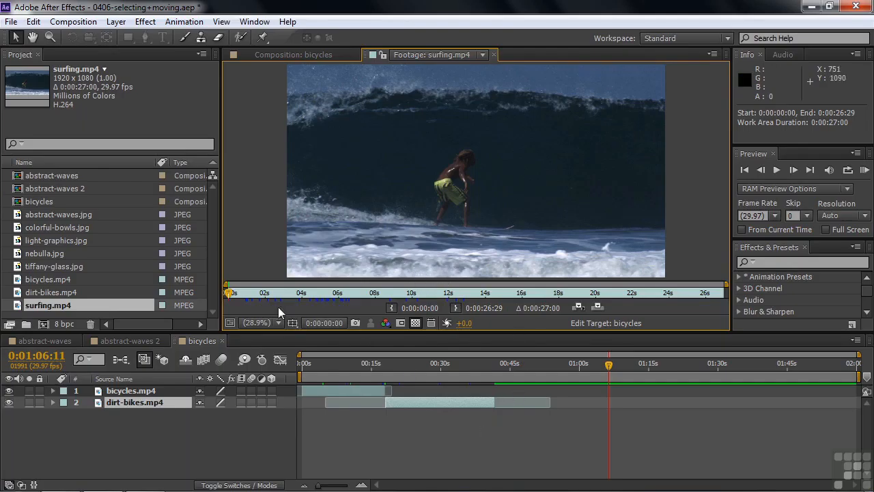
{"action": "left_click_drag", "start_coordinate": [234, 294], "coordinate": [329, 295]}
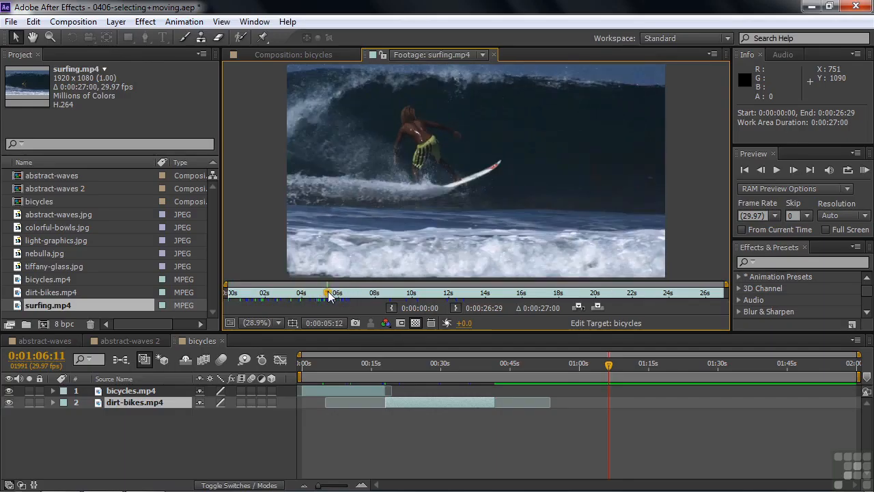
{"action": "left_click", "coordinate": [392, 308]}
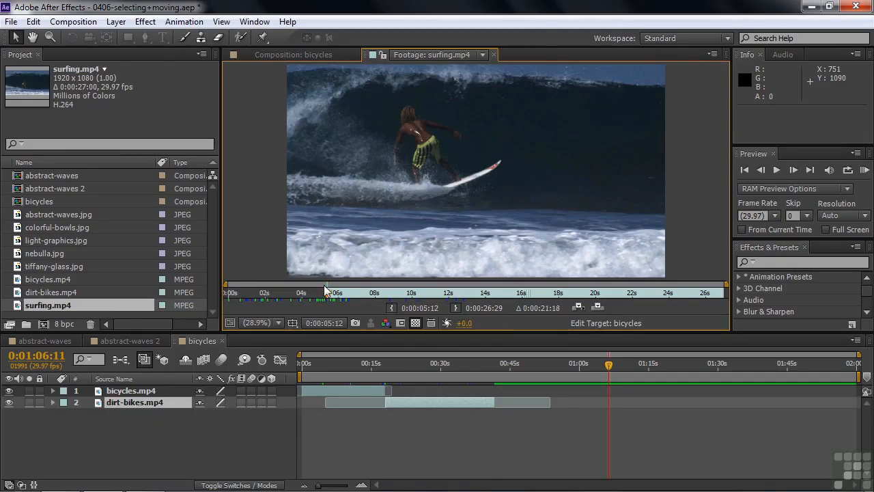
{"action": "mouse_move", "coordinate": [345, 295]}
{"action": "left_mouse_down"}
{"action": "mouse_move", "coordinate": [391, 294]}
{"action": "mouse_move", "coordinate": [449, 324]}
{"action": "mouse_move", "coordinate": [462, 322]}
{"action": "left_mouse_up"}
{"action": "left_click", "coordinate": [455, 308]}
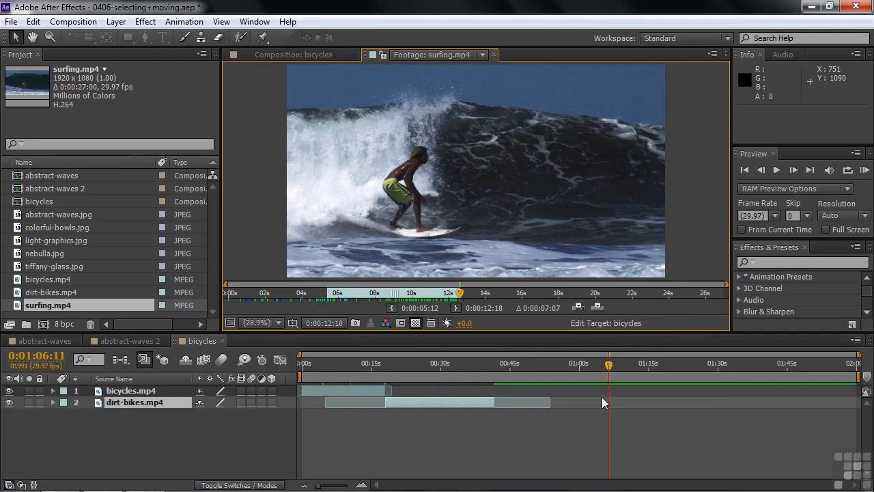
Try overlaying the trimmed surfing.mp4 footage into the bicycles composition at 0:01:06:11, and undo the new layer.
{"action": "left_click", "coordinate": [597, 308]}
{"action": "left_click", "coordinate": [598, 308]}
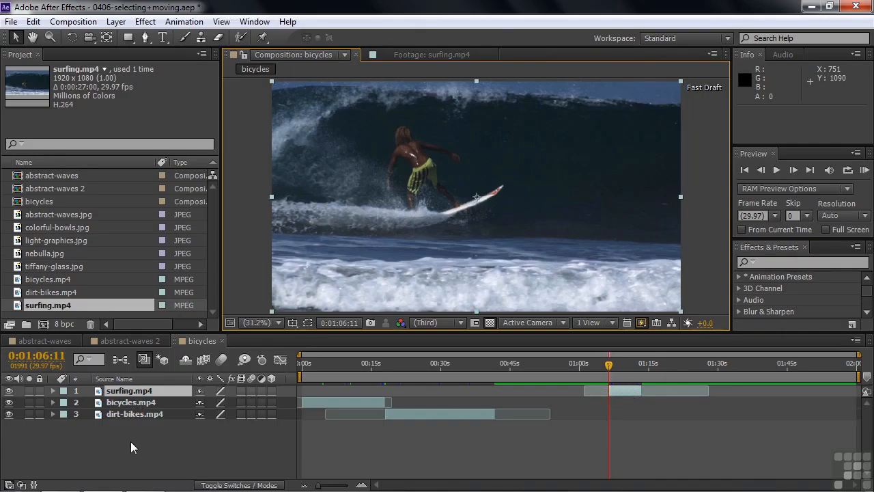
{"action": "key", "text": "Delete"}
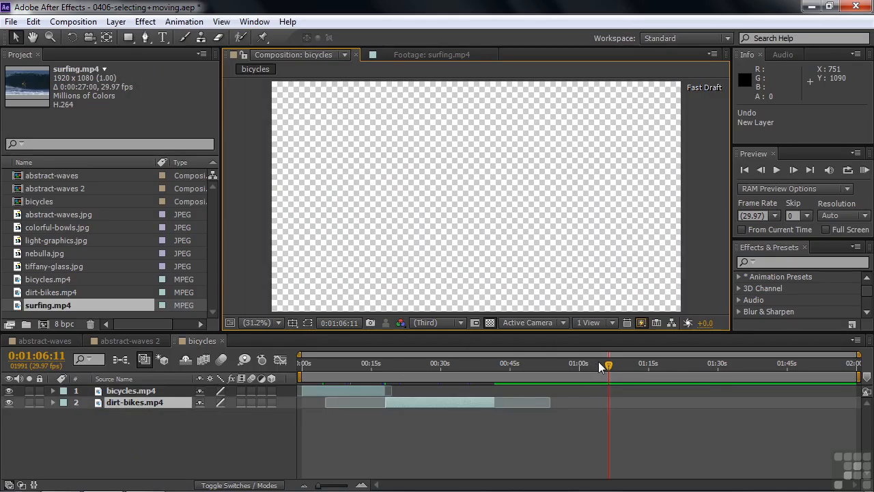
Move the current time to 0:00:41:25, the first frame after dirt-bikes.mp4 ends, and overlay the trimmed surfing.mp4 footage there.
{"action": "left_click_drag", "start_coordinate": [609, 363], "coordinate": [502, 369]}
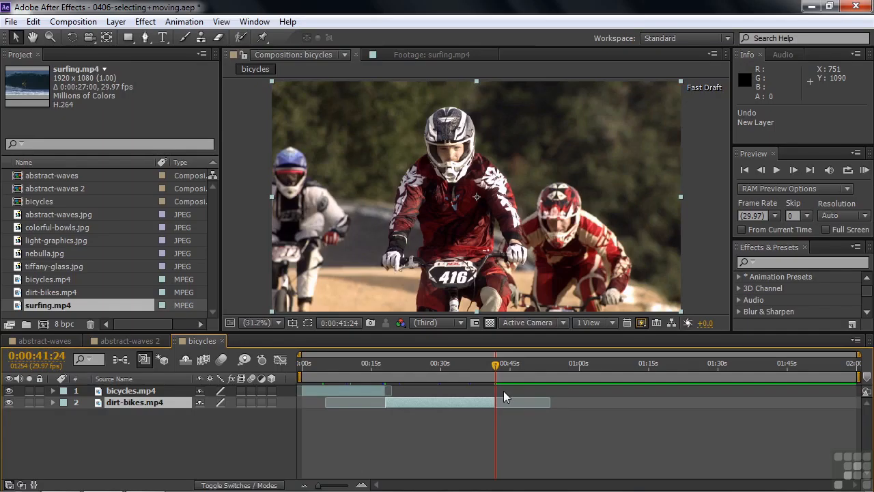
{"action": "key", "text": "semicolon"}
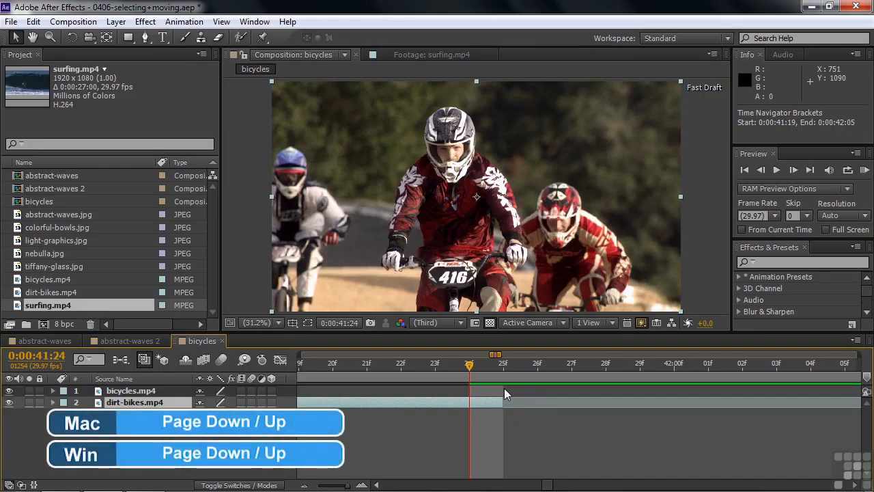
{"action": "key", "text": "Page_Down"}
{"action": "key", "text": "Page_Up"}
{"action": "key", "text": "Page_Down"}
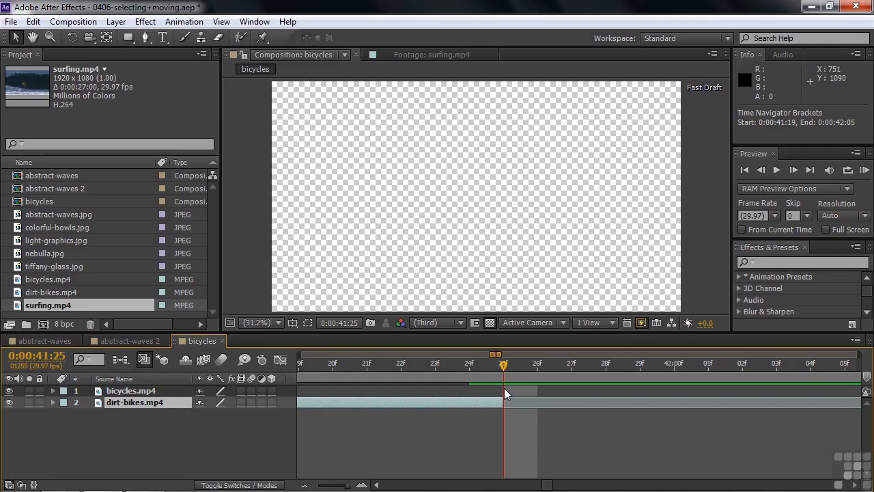
{"action": "key", "text": "semicolon"}
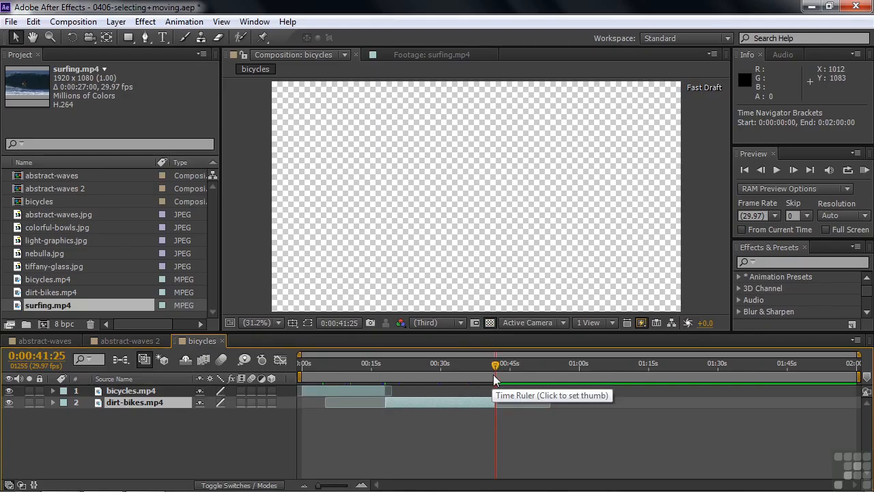
{"action": "left_click", "coordinate": [420, 54]}
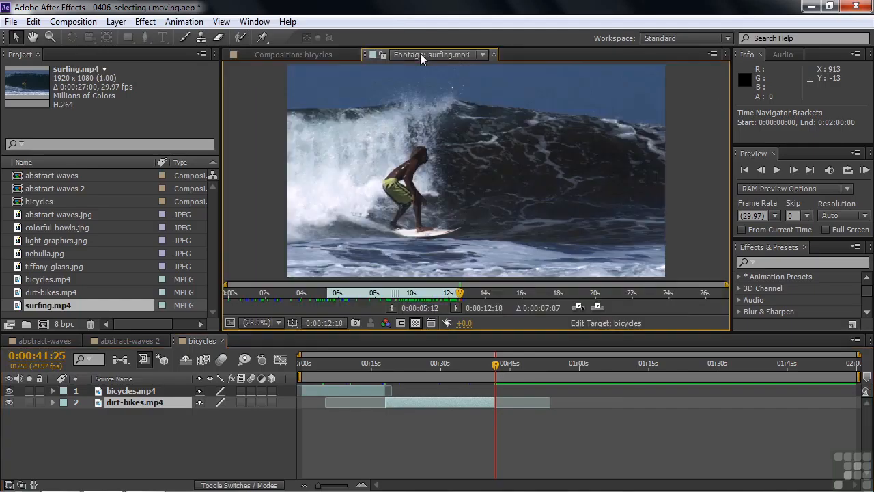
{"action": "left_click", "coordinate": [598, 305]}
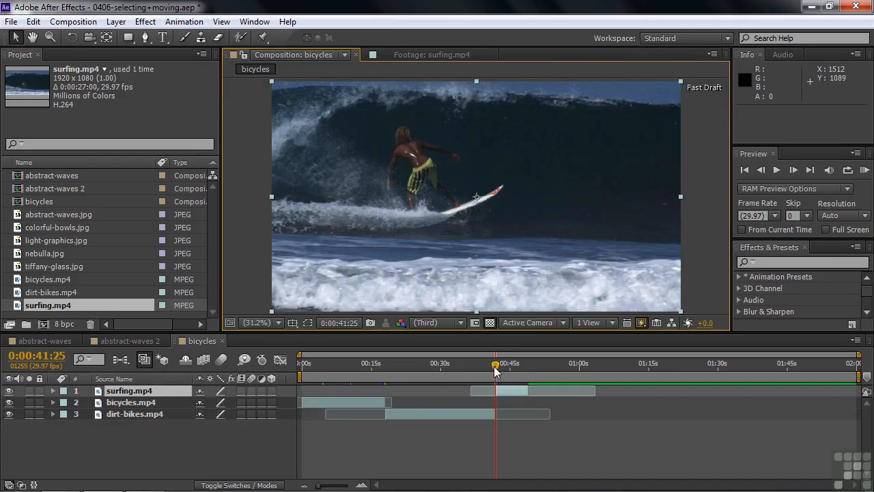
Play back the cut from dirt-bikes.mp4 to surfing.mp4, starting from about 0:00:39:14.
{"action": "left_click_drag", "start_coordinate": [496, 369], "coordinate": [487, 366]}
{"action": "key", "text": "space"}
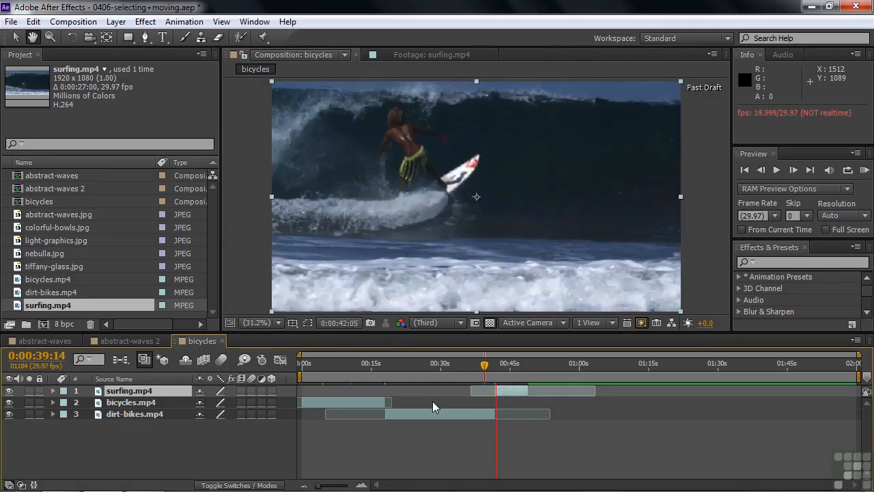
{"action": "key", "text": "space"}
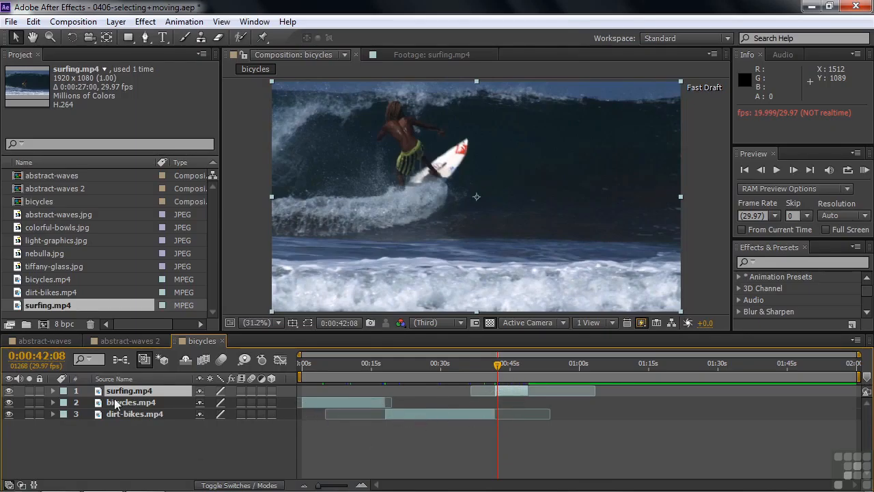
Move the surfing.mp4 layer below dirt-bikes.mp4 in the layer stack and scrub back to about 0:00:21:04.
{"action": "left_click_drag", "start_coordinate": [101, 394], "coordinate": [99, 425]}
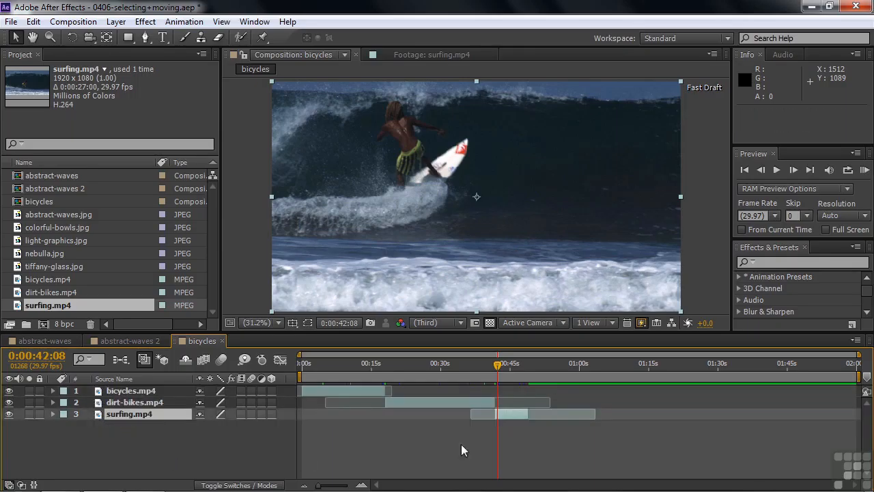
{"action": "left_click_drag", "start_coordinate": [497, 366], "coordinate": [396, 372]}
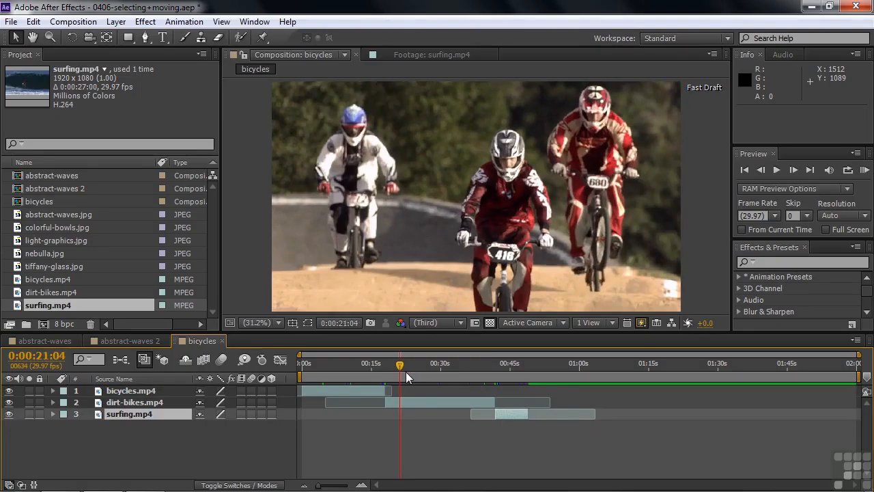